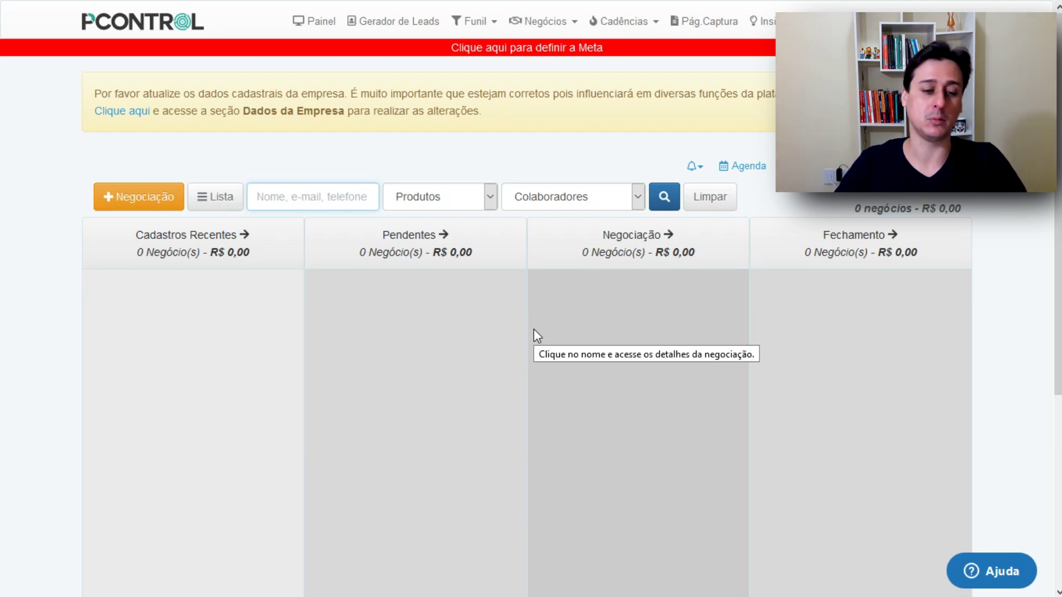
Open the lead generator and set the market segment to "ATIVIDADES DOS SERVIÇOS DE TECNOLOGIA DA INFORMAÇÃO - (62)"
{"action": "left_click", "coordinate": [386, 28]}
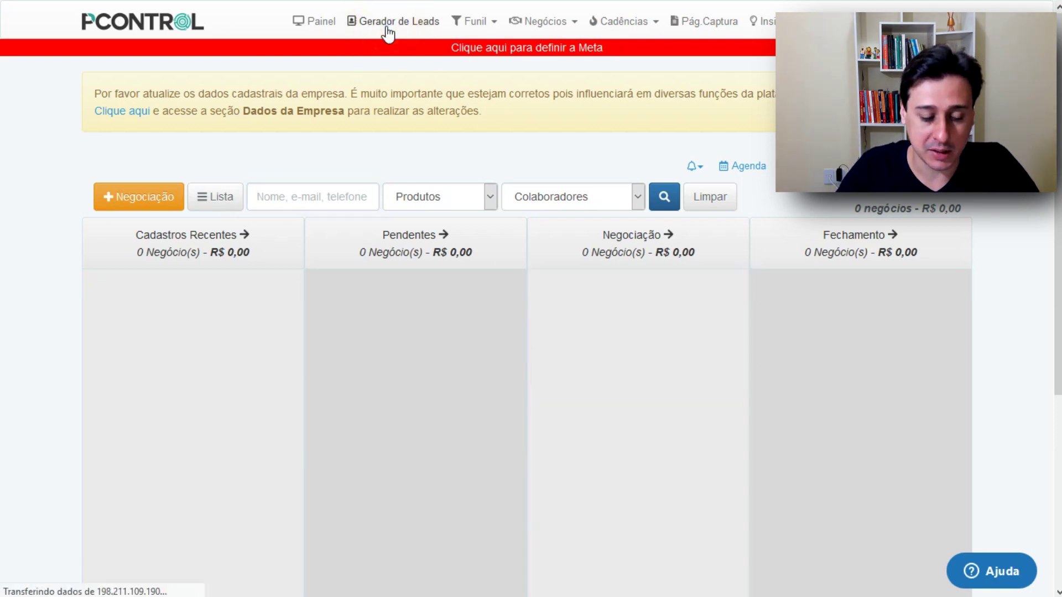
{"action": "scroll", "coordinate": [463, 224], "scroll_direction": "down", "scroll_amount": 1}
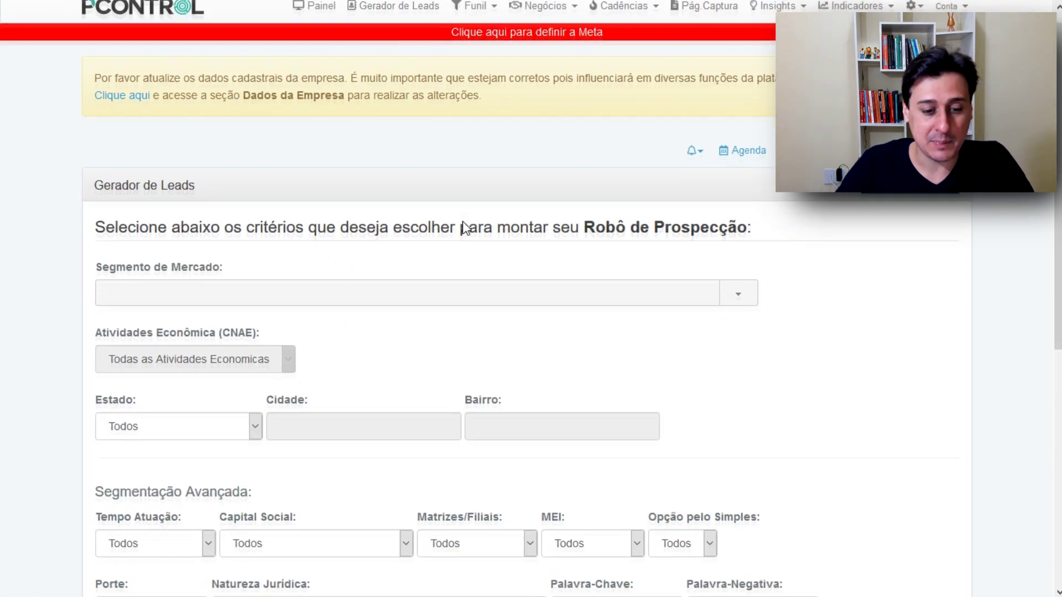
{"action": "scroll", "coordinate": [462, 221], "scroll_direction": "down", "scroll_amount": 3}
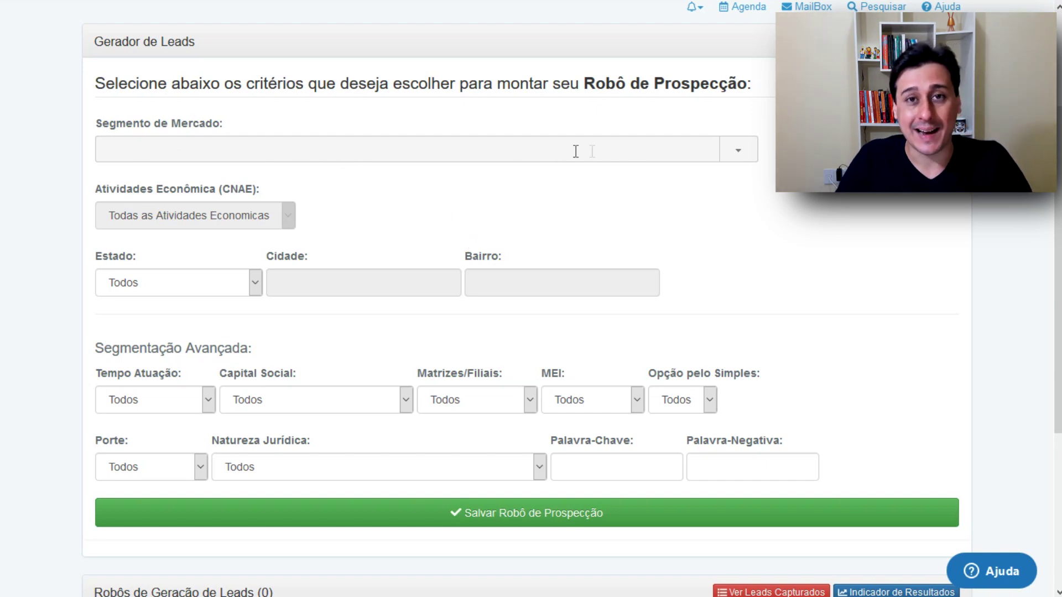
{"action": "left_click", "coordinate": [738, 158]}
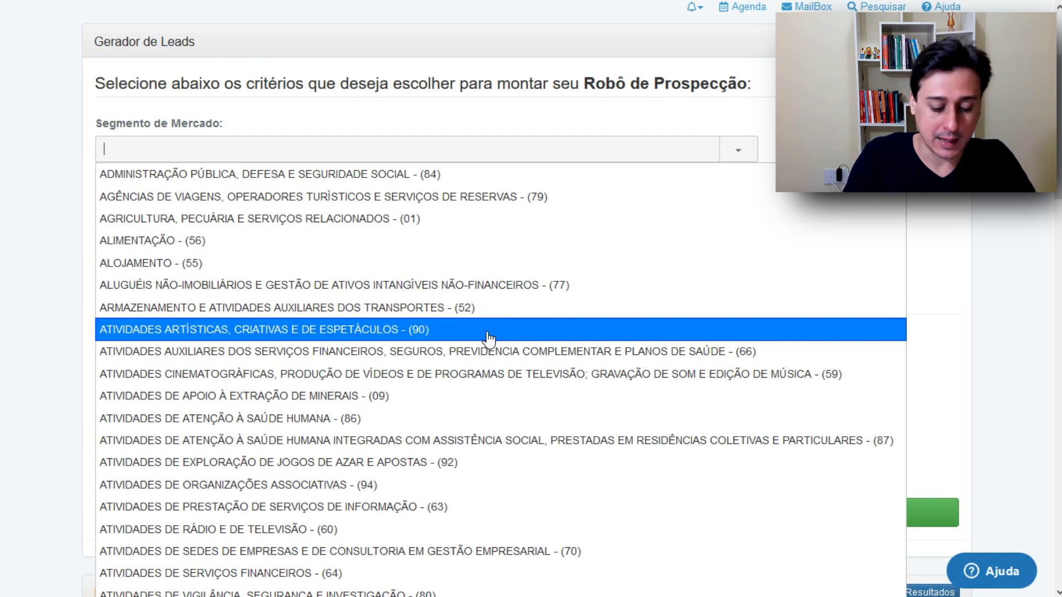
{"action": "type", "text": "62"}
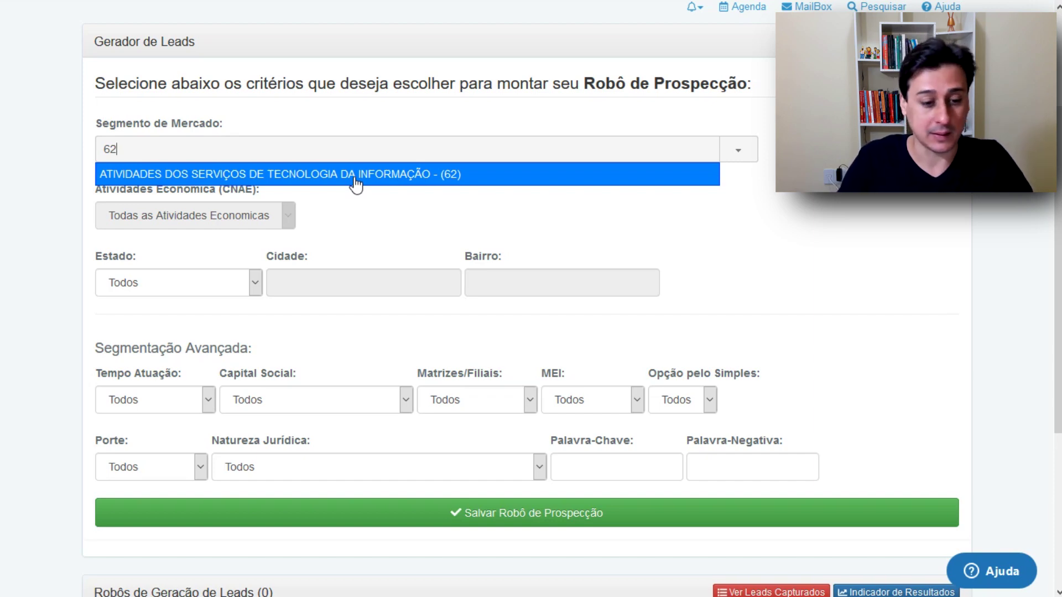
{"action": "key", "text": "BackSpace"}
{"action": "key", "text": "BackSpace"}
{"action": "type", "text": "tec"}
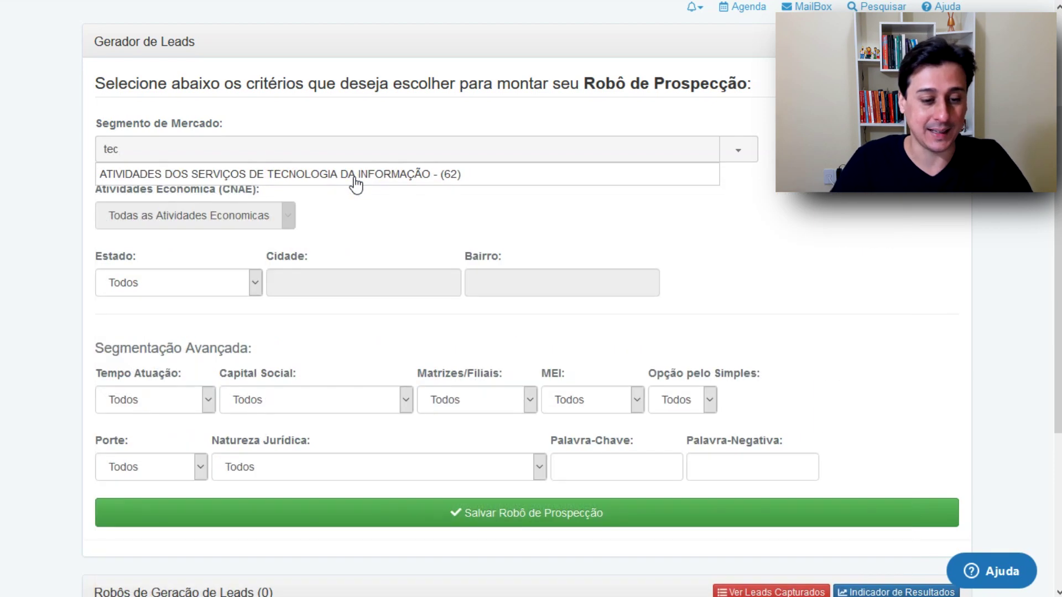
{"action": "left_click", "coordinate": [355, 176]}
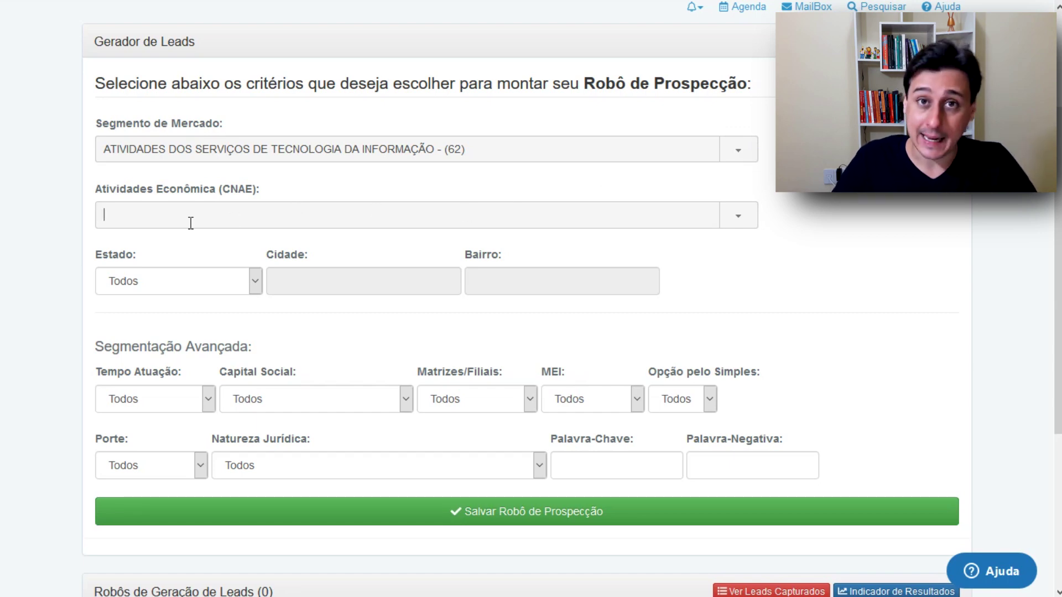
Set the economic activity (CNAE) to "Desenvolvimento e licenciamento de programas de computador não-customizáveis (6203100)"
{"action": "left_click", "coordinate": [737, 216]}
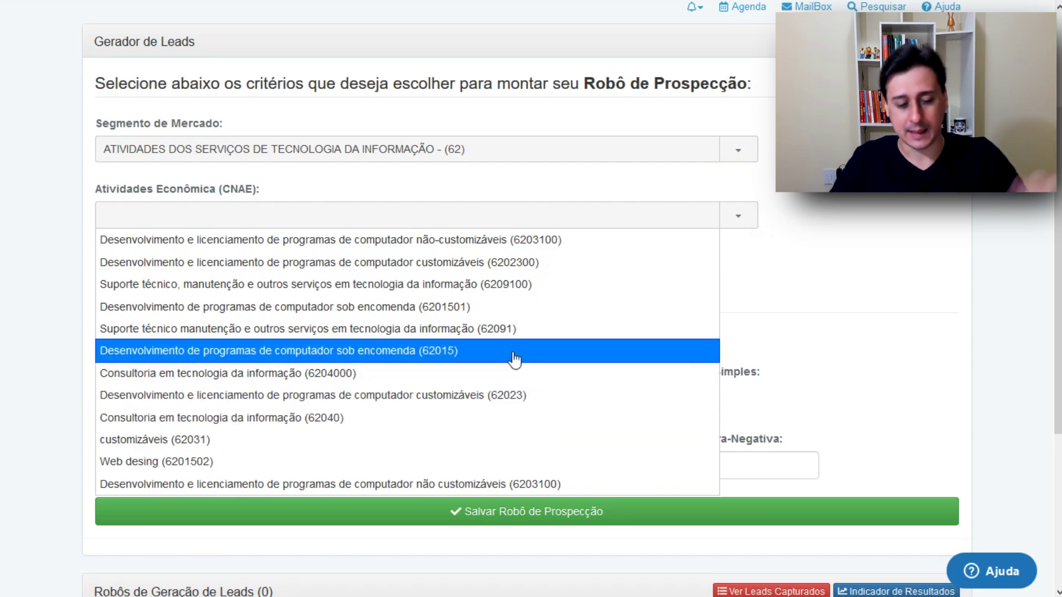
{"action": "scroll", "coordinate": [515, 360], "scroll_direction": "down", "scroll_amount": 2}
{"action": "scroll", "coordinate": [515, 359], "scroll_direction": "up", "scroll_amount": 2}
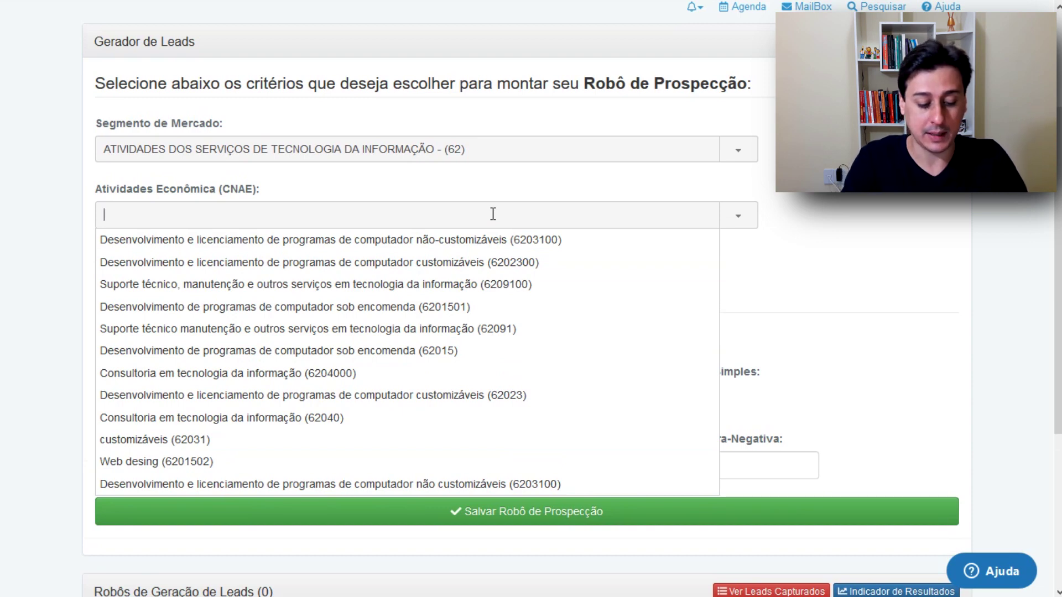
{"action": "type", "text": "6203"}
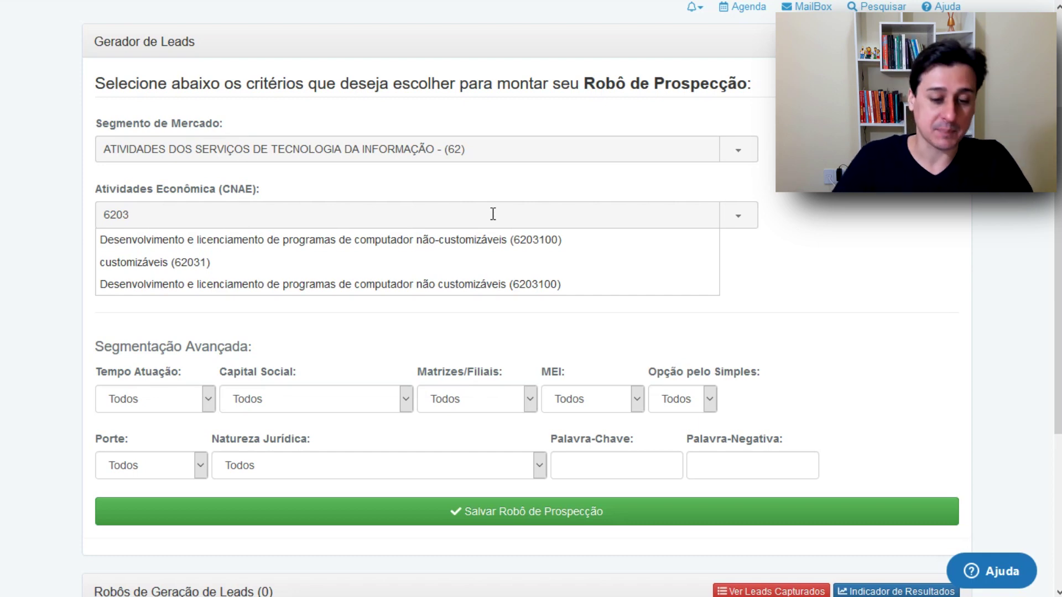
{"action": "left_click", "coordinate": [490, 239]}
{"action": "left_click", "coordinate": [908, 249]}
Set the prospecting robot's state to Paraná (PR) and its city to Curitiba
{"action": "scroll", "coordinate": [368, 261], "scroll_direction": "down", "scroll_amount": 1}
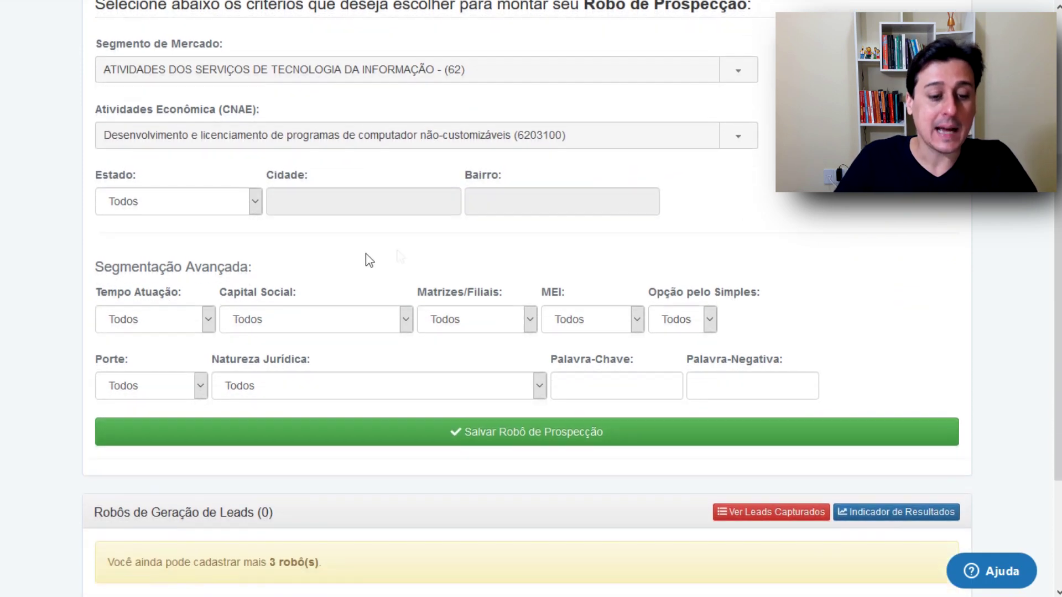
{"action": "left_click", "coordinate": [181, 207]}
{"action": "scroll", "coordinate": [188, 343], "scroll_direction": "down", "scroll_amount": 3}
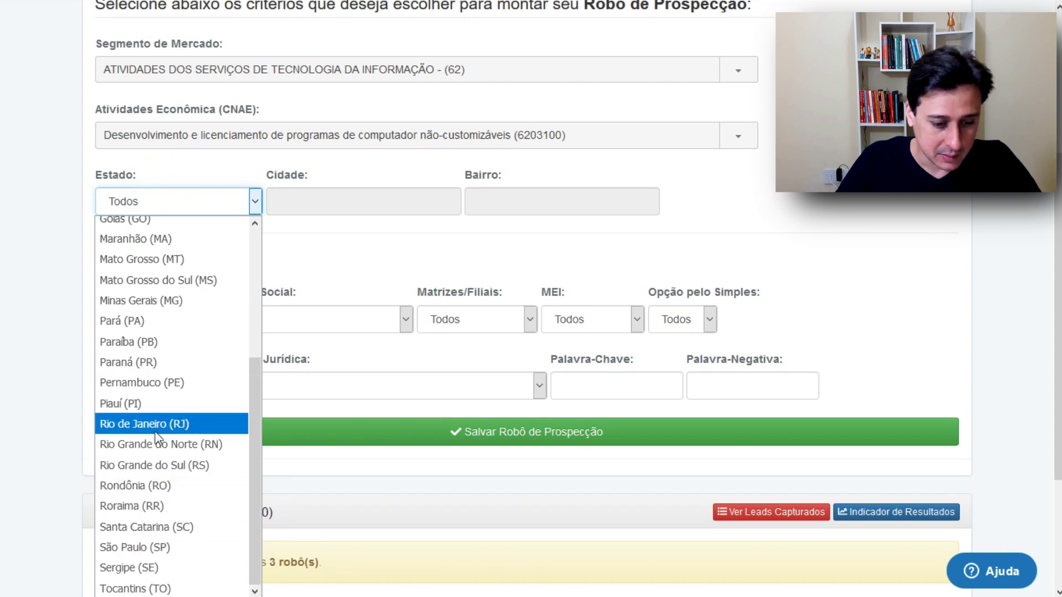
{"action": "left_click", "coordinate": [150, 364]}
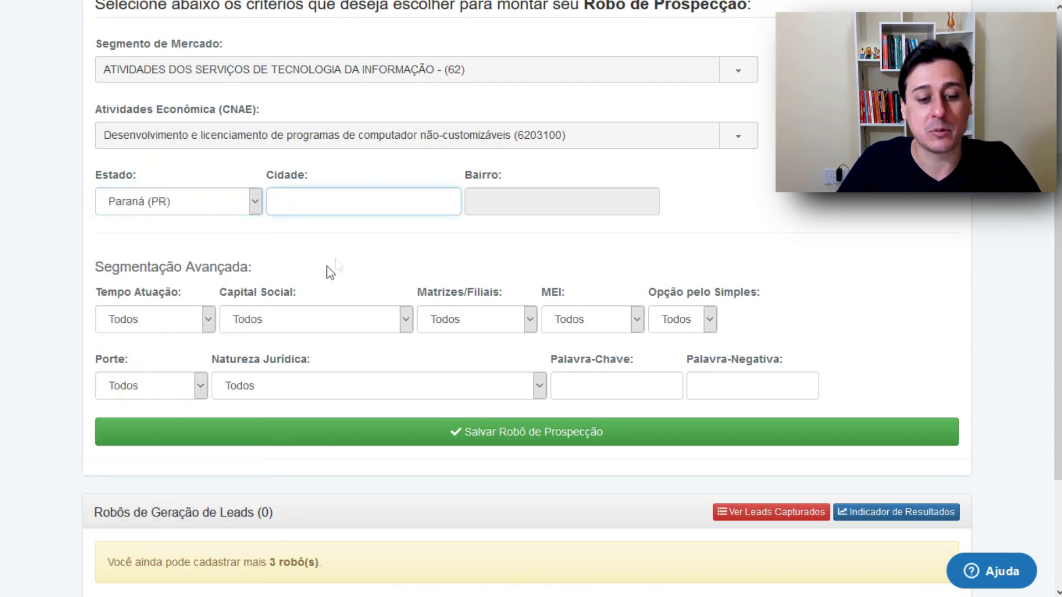
{"action": "type", "text": "Curi"}
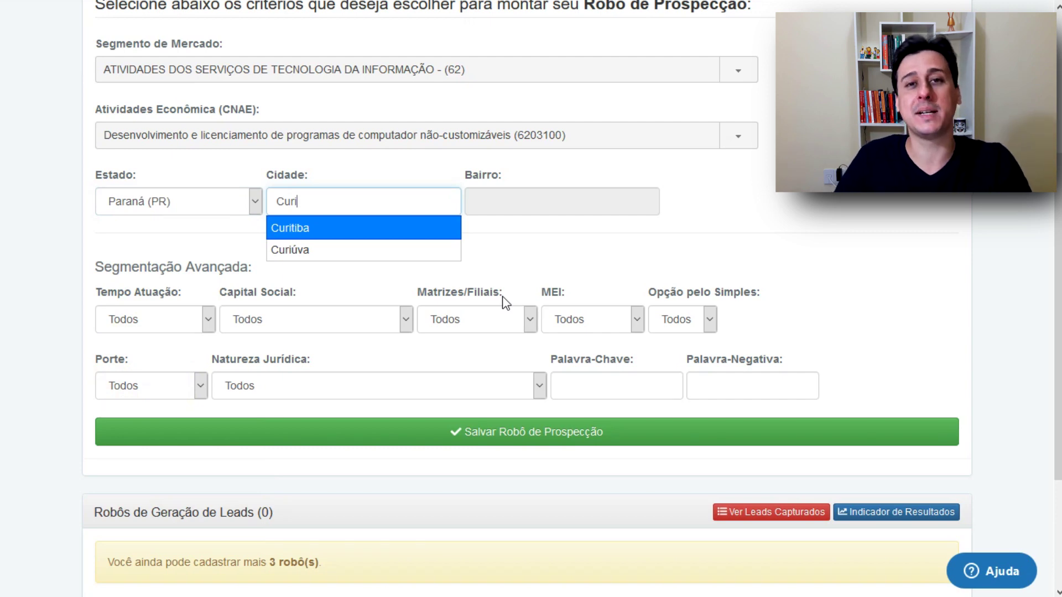
{"action": "left_click", "coordinate": [362, 233]}
{"action": "left_click", "coordinate": [723, 219]}
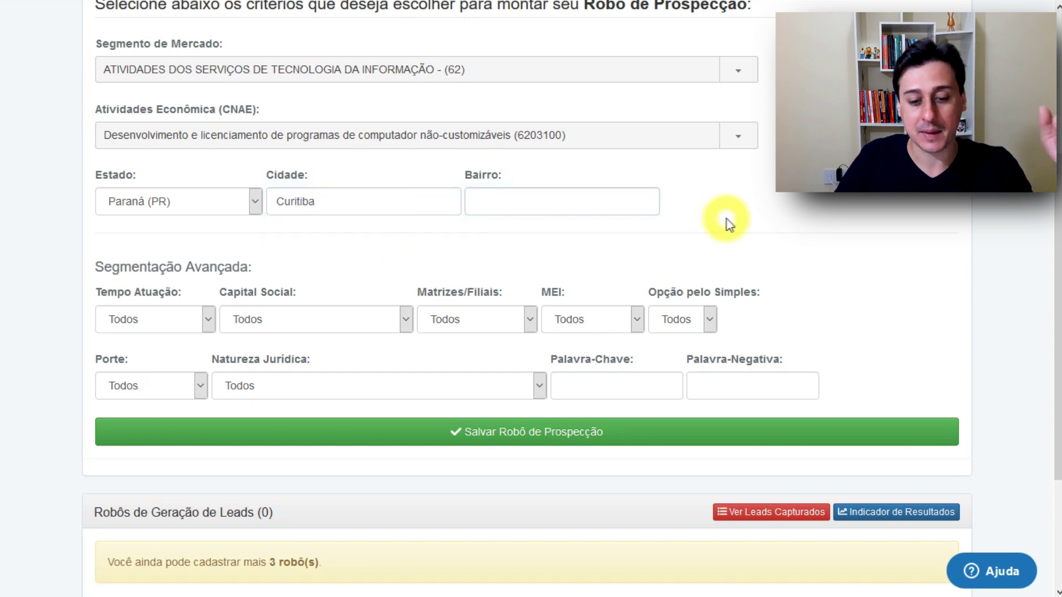
Restrict the location to the "Centro - Curitiba" neighbourhood
{"action": "left_click", "coordinate": [577, 207]}
{"action": "type", "text": "centr"}
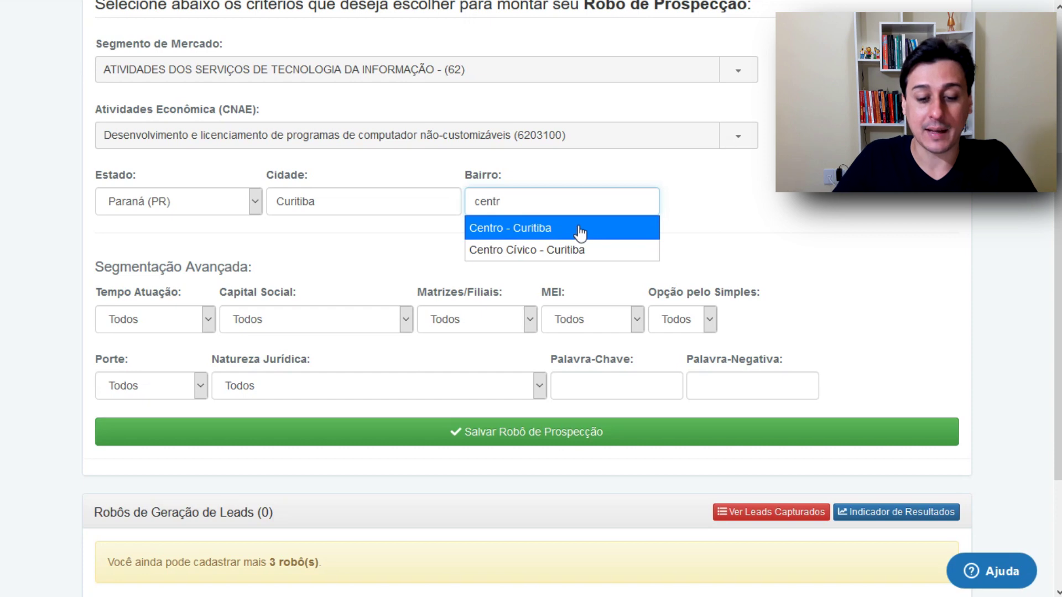
{"action": "left_click", "coordinate": [579, 232]}
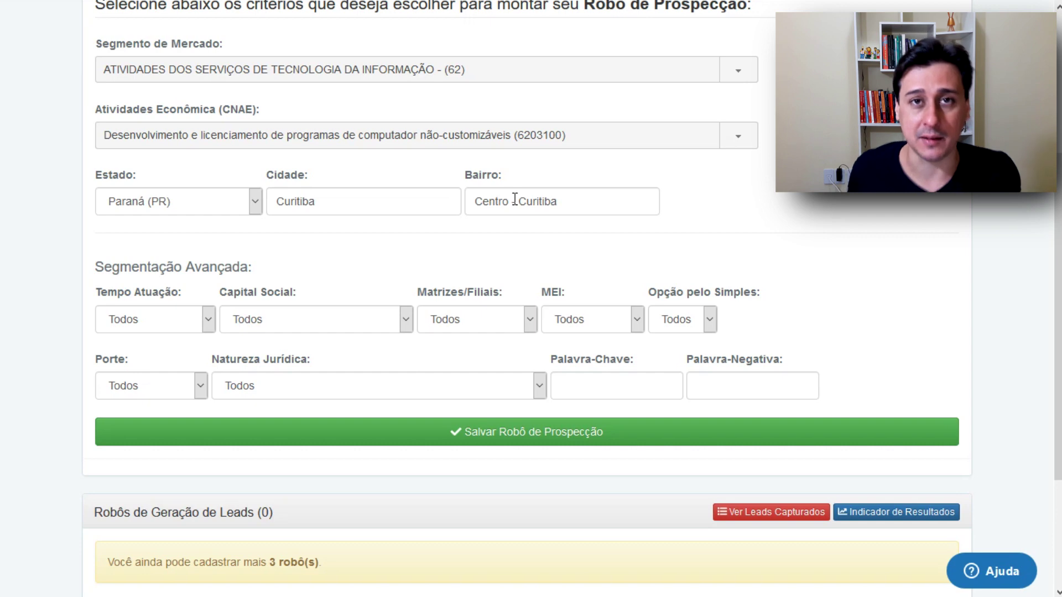
Change the state to São Paulo (SP) and clear the neighbourhood
{"action": "scroll", "coordinate": [817, 202], "scroll_direction": "down", "scroll_amount": 3}
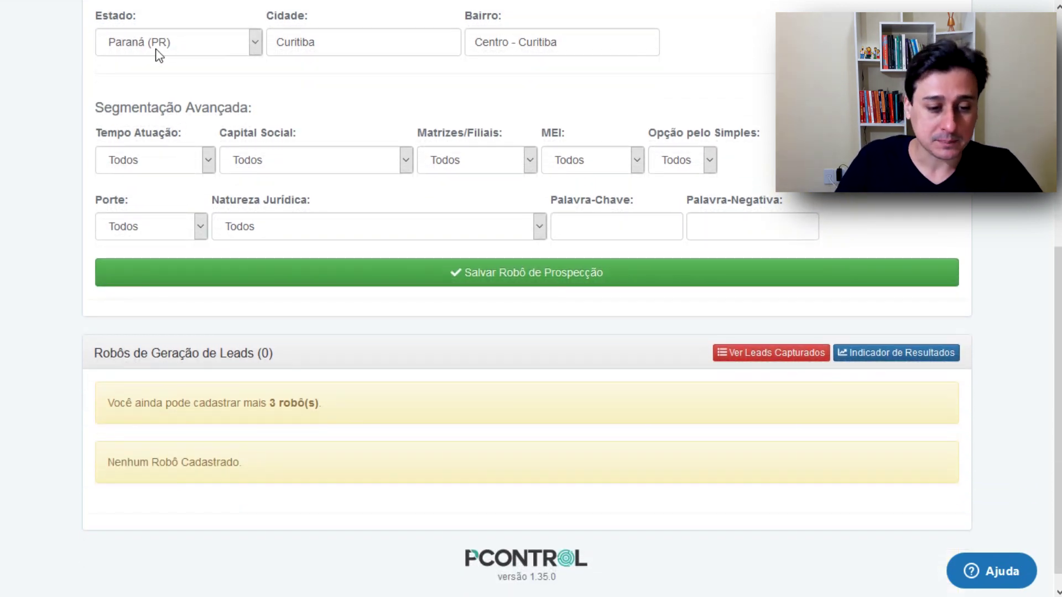
{"action": "left_click", "coordinate": [255, 47]}
{"action": "scroll", "coordinate": [244, 173], "scroll_direction": "down", "scroll_amount": 3}
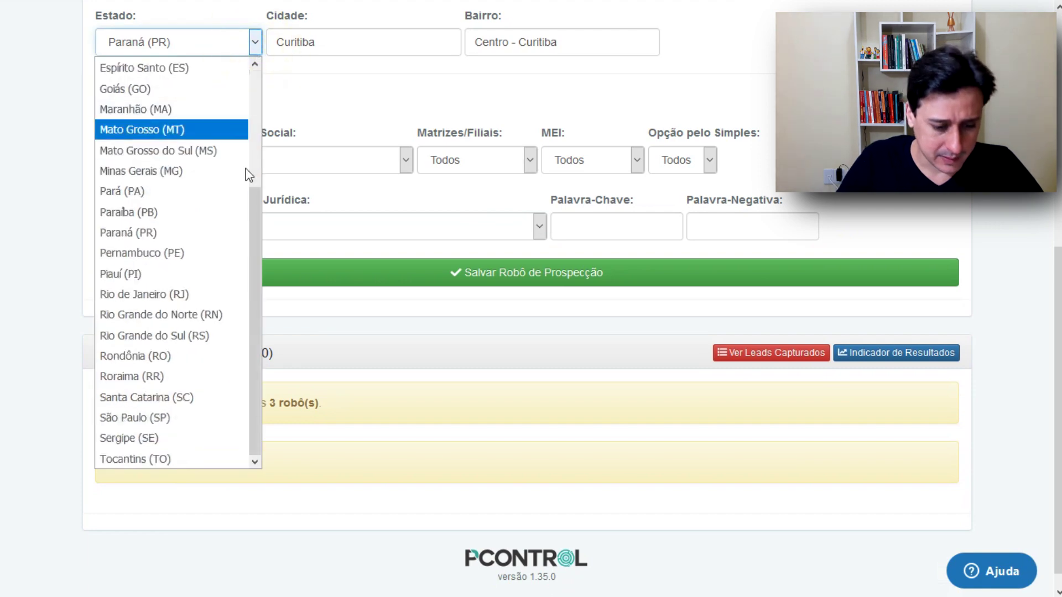
{"action": "left_click", "coordinate": [191, 419]}
{"action": "left_click", "coordinate": [348, 52]}
{"action": "left_click_drag", "start_coordinate": [595, 40], "coordinate": [453, 55]}
{"action": "key", "text": "BackSpace"}
Set the city to São Bernardo do Campo, leaving the neighbourhood blank
{"action": "left_click", "coordinate": [380, 37]}
{"action": "type", "text": "São be"}
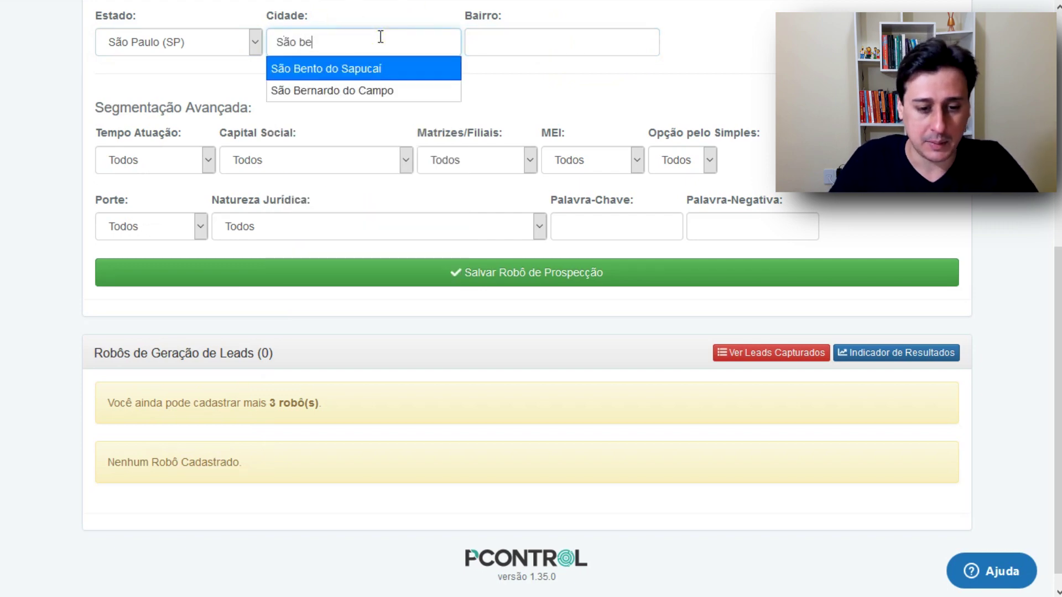
{"action": "left_click", "coordinate": [372, 94]}
{"action": "left_click", "coordinate": [504, 55]}
{"action": "left_click", "coordinate": [721, 49]}
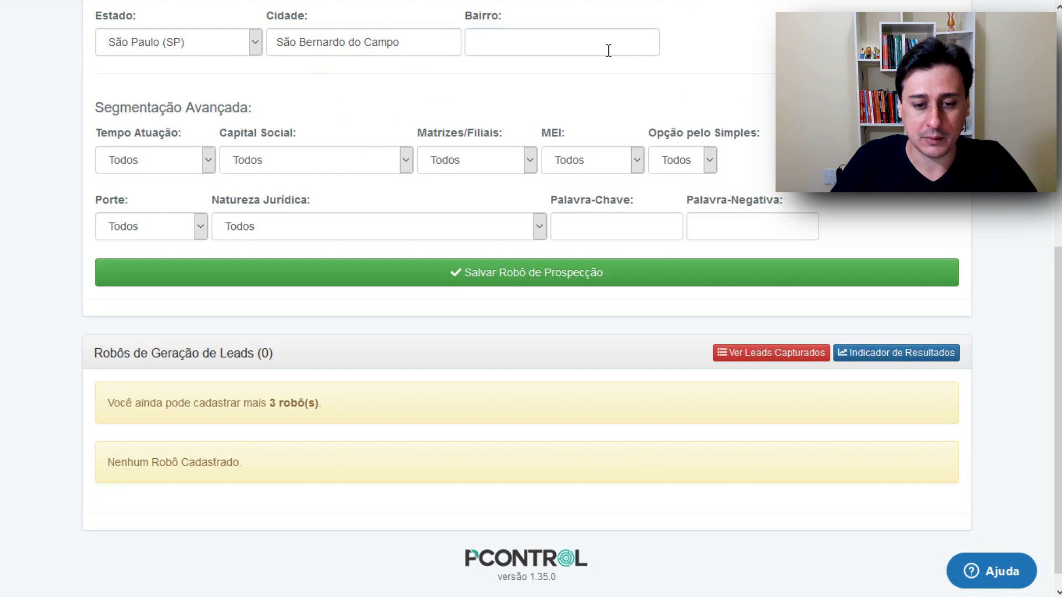
{"action": "left_click", "coordinate": [747, 45]}
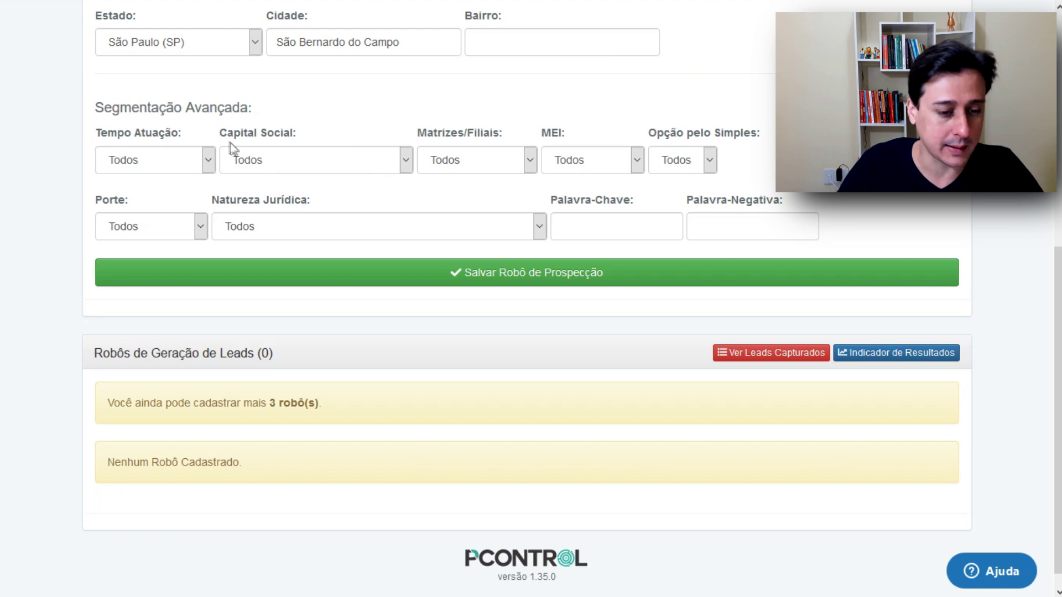
Examine the advanced segmentation options, from operating time, share capital and head office/branch to MEI, Simples, company size and legal nature
{"action": "left_click", "coordinate": [209, 165]}
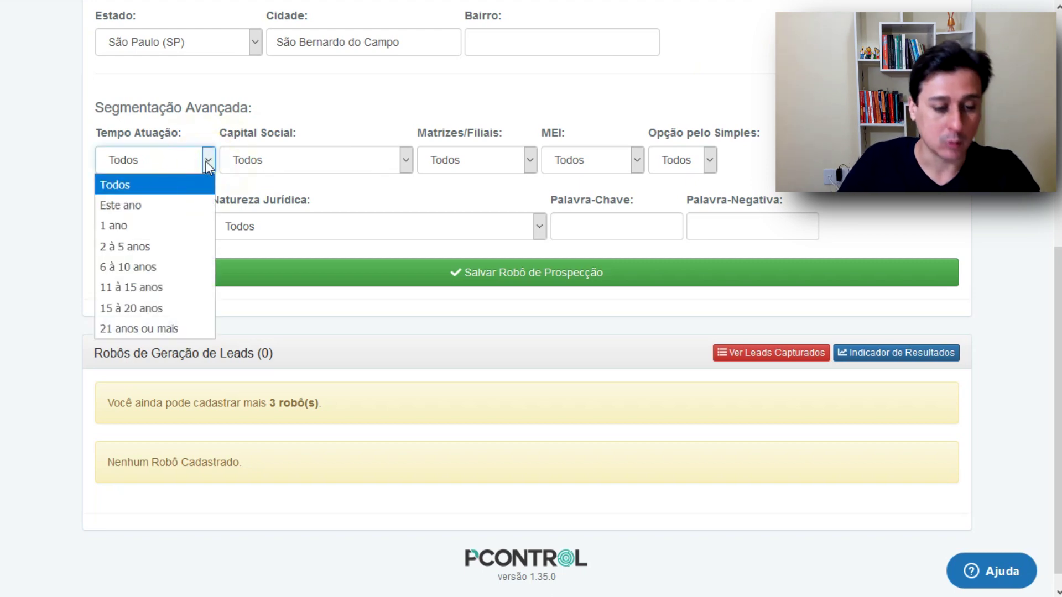
{"action": "left_click", "coordinate": [406, 161]}
{"action": "left_click", "coordinate": [531, 160]}
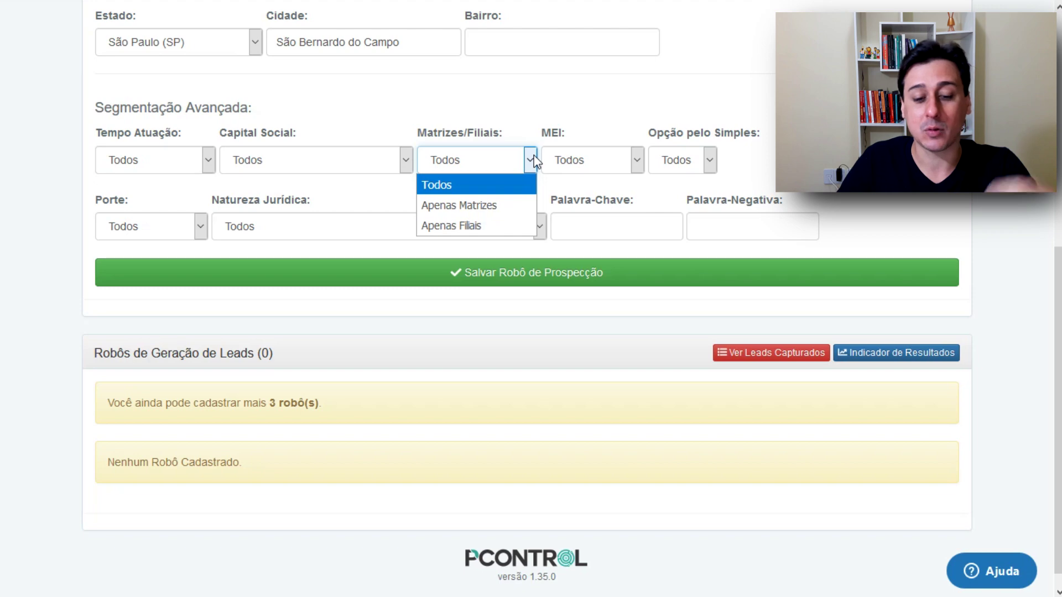
{"action": "left_click", "coordinate": [639, 160]}
{"action": "left_click", "coordinate": [639, 160]}
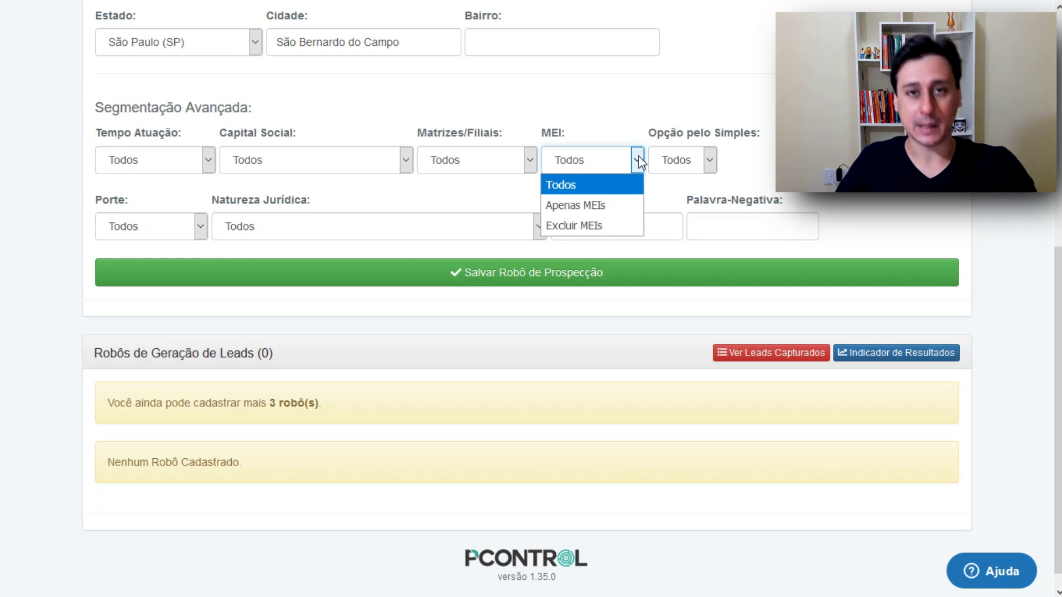
{"action": "left_click", "coordinate": [741, 159]}
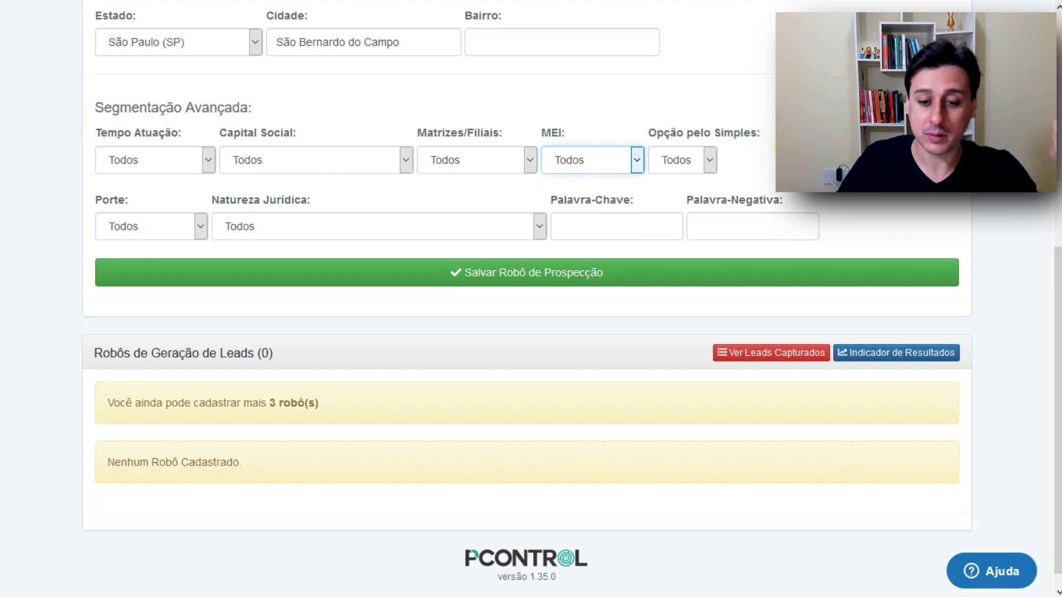
{"action": "left_click", "coordinate": [710, 161]}
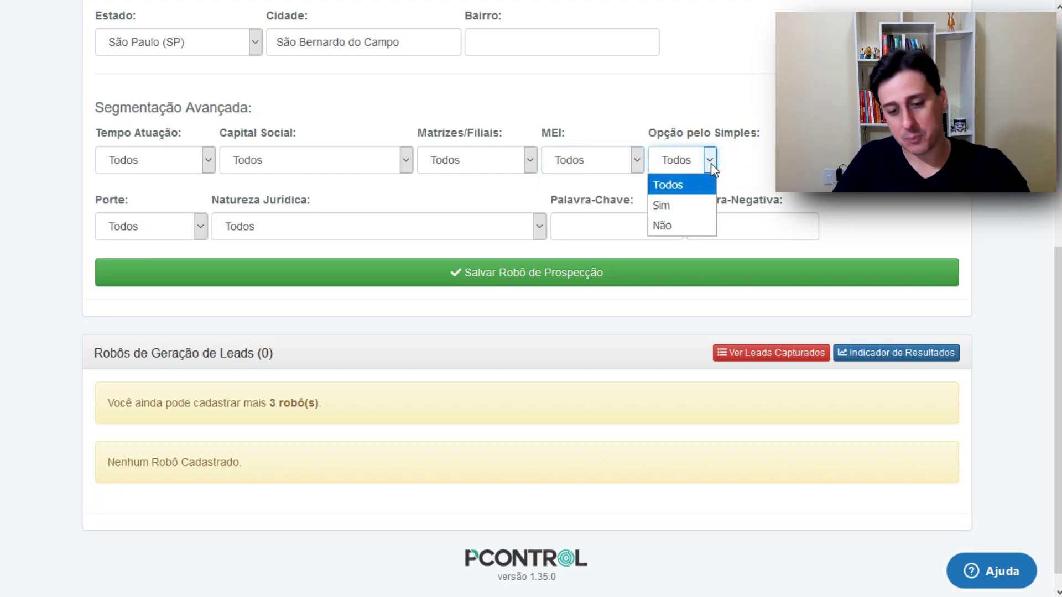
{"action": "left_click", "coordinate": [201, 226]}
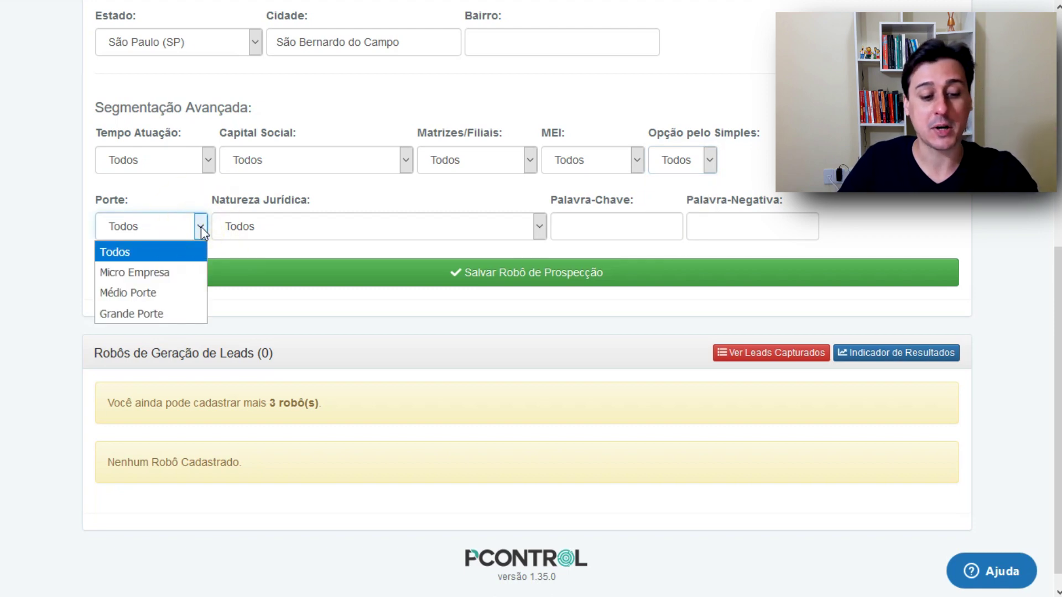
{"action": "left_click", "coordinate": [469, 224]}
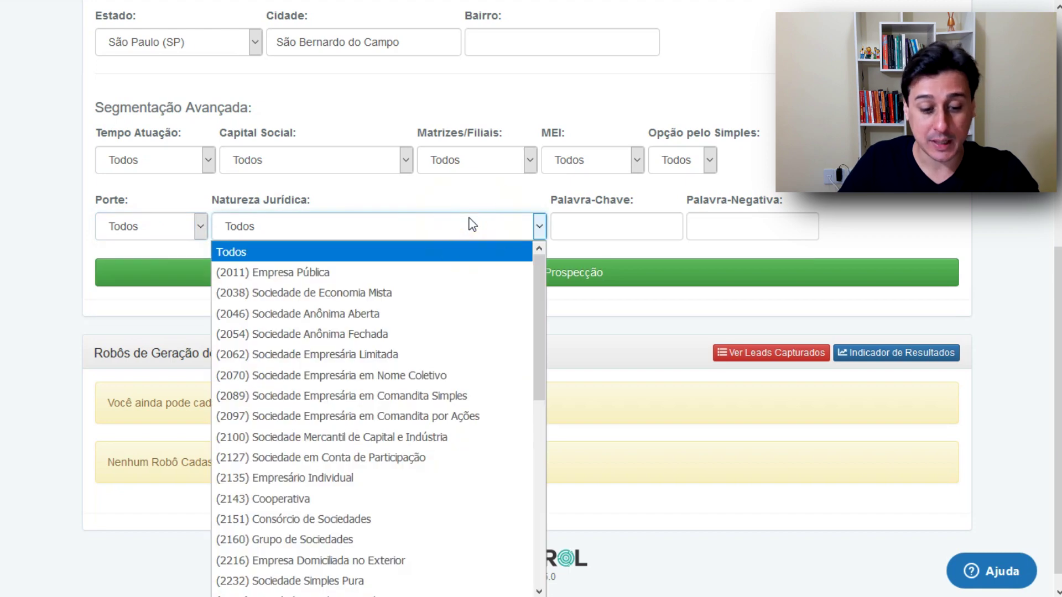
{"action": "scroll", "coordinate": [474, 298], "scroll_direction": "down", "scroll_amount": 3}
{"action": "scroll", "coordinate": [474, 300], "scroll_direction": "down", "scroll_amount": 3}
{"action": "left_click", "coordinate": [617, 198]}
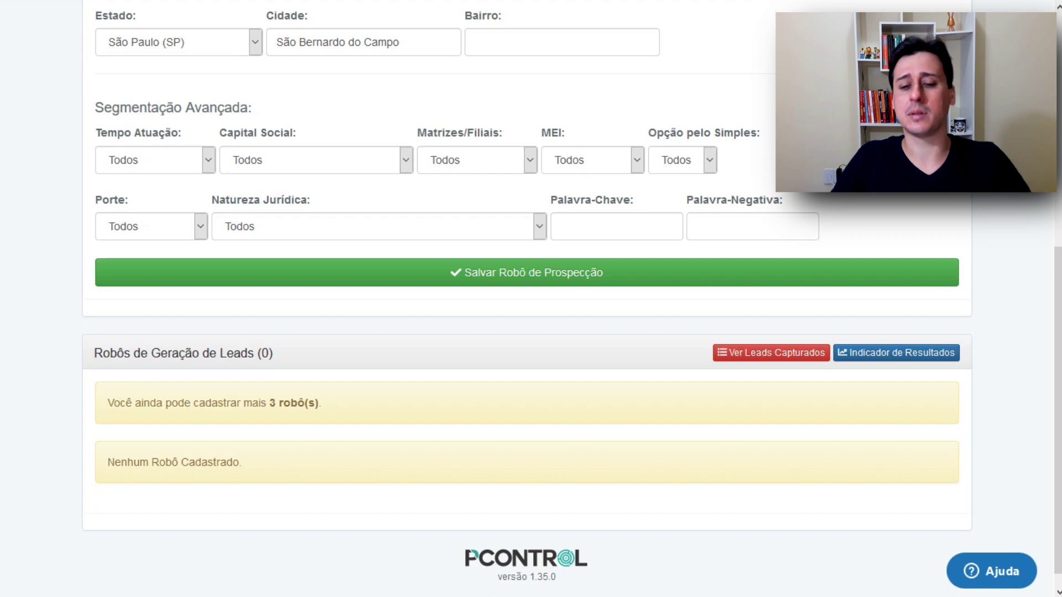
Save the prospecting robot under the name "Robô Tecnologia SB"
{"action": "scroll", "coordinate": [525, 299], "scroll_direction": "up", "scroll_amount": 4}
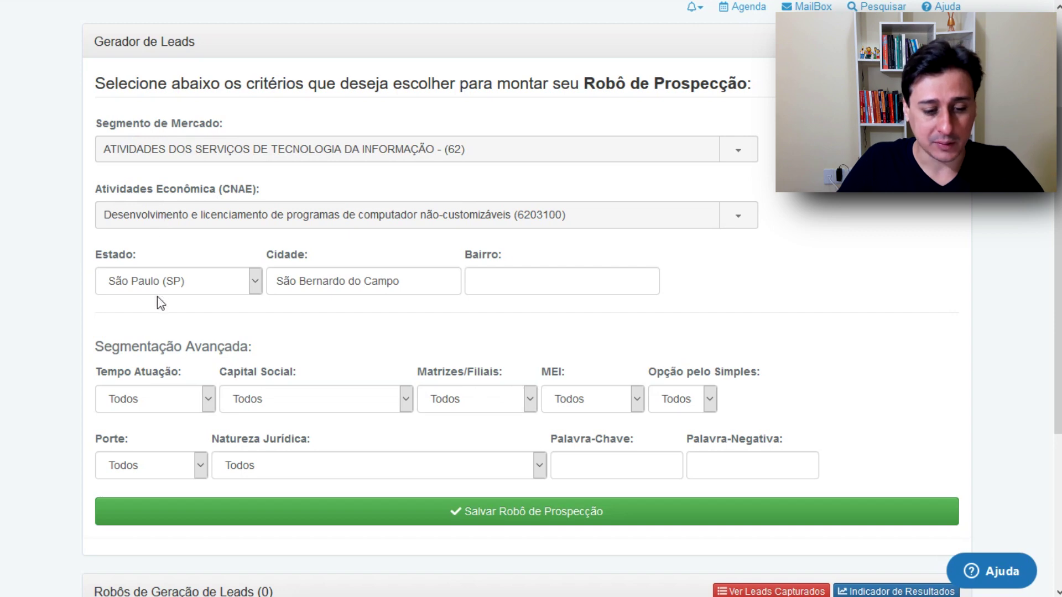
{"action": "scroll", "coordinate": [763, 287], "scroll_direction": "down", "scroll_amount": 3}
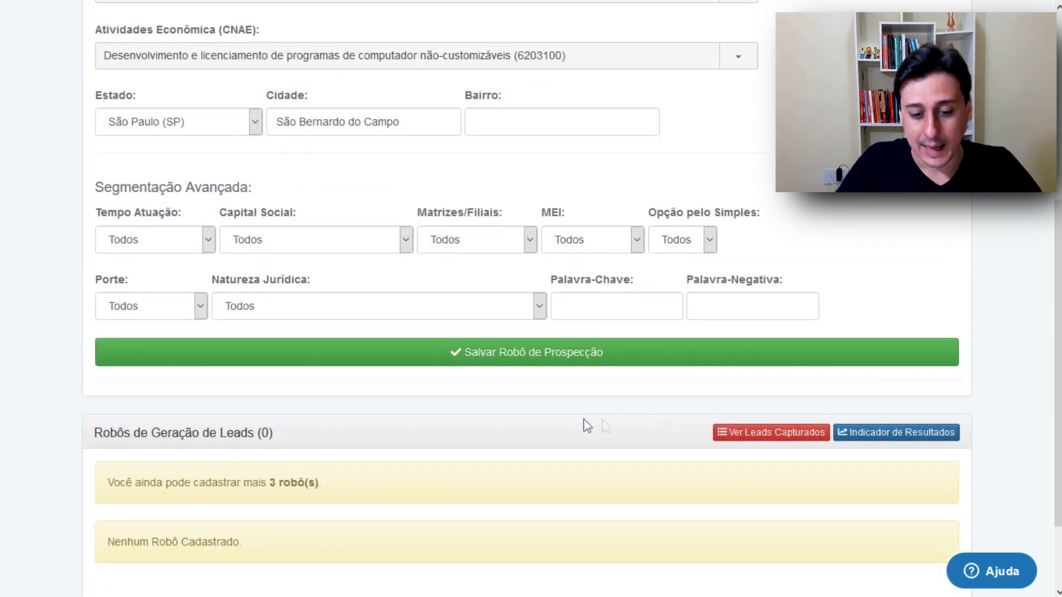
{"action": "left_click", "coordinate": [522, 363]}
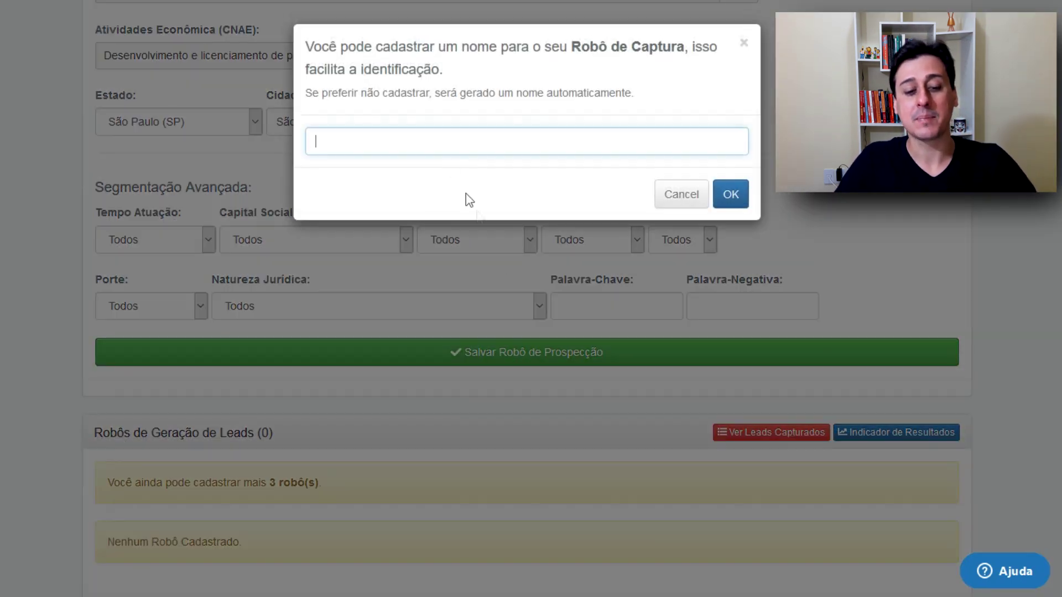
{"action": "type", "text": "Robô Tecnologia SB"}
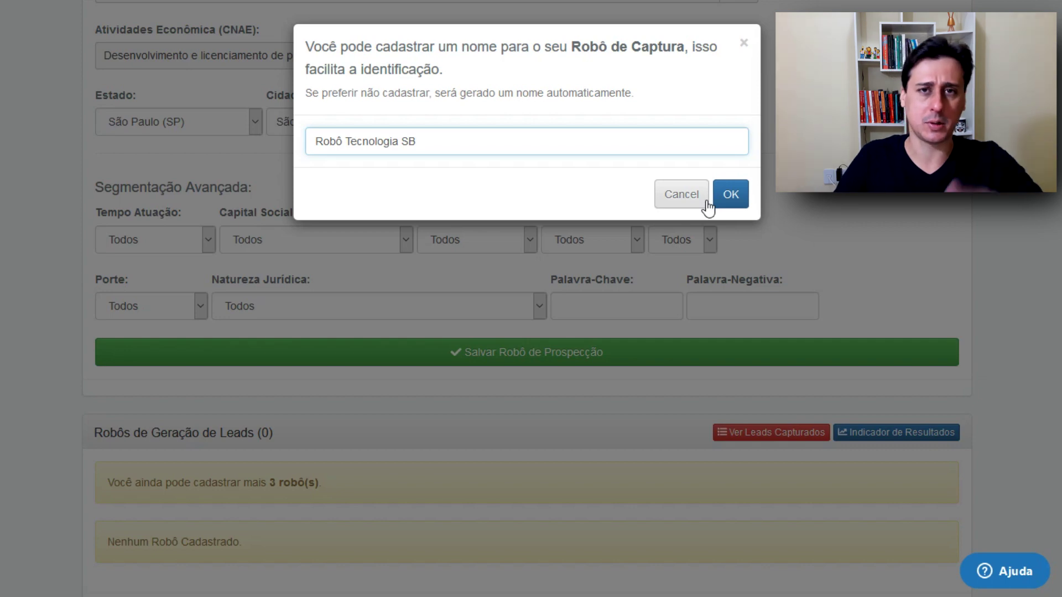
{"action": "left_click", "coordinate": [741, 199]}
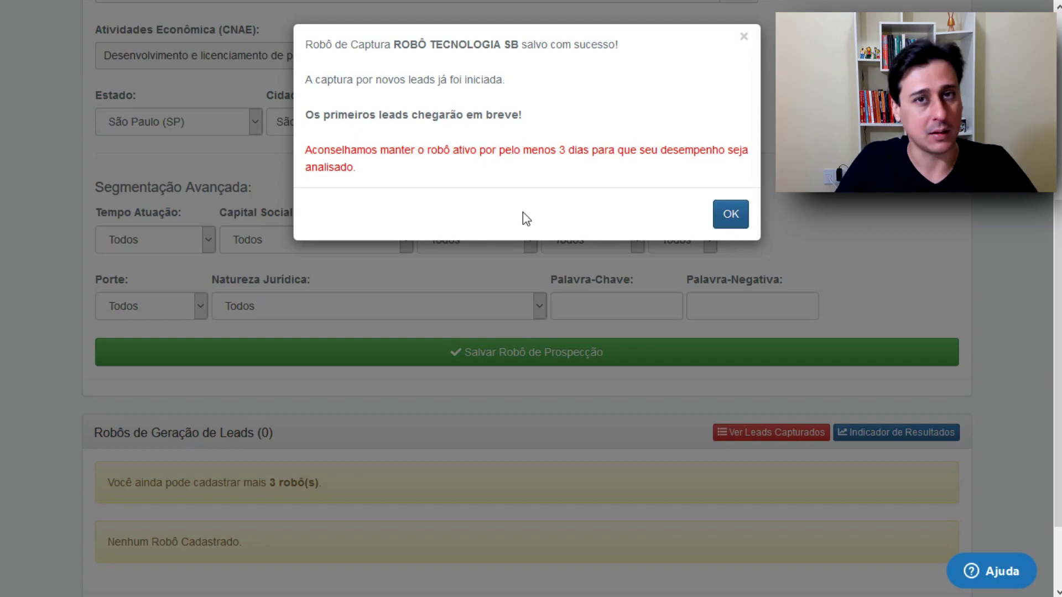
Dismiss the save confirmation and examine the new robot's card, from its status and market sector to its registration date
{"action": "left_click", "coordinate": [717, 214]}
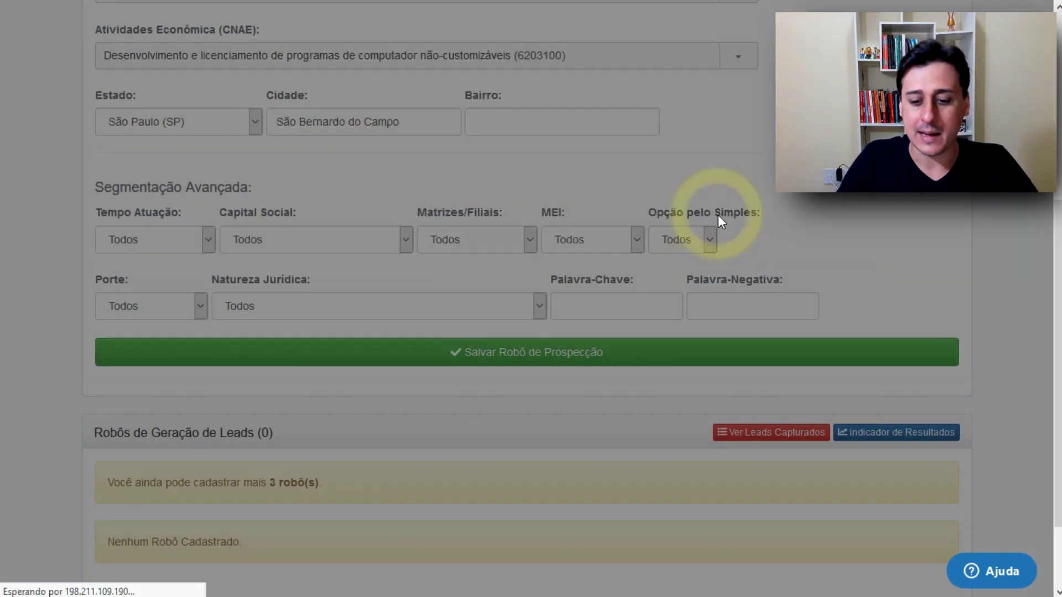
{"action": "scroll", "coordinate": [402, 375], "scroll_direction": "down", "scroll_amount": 7}
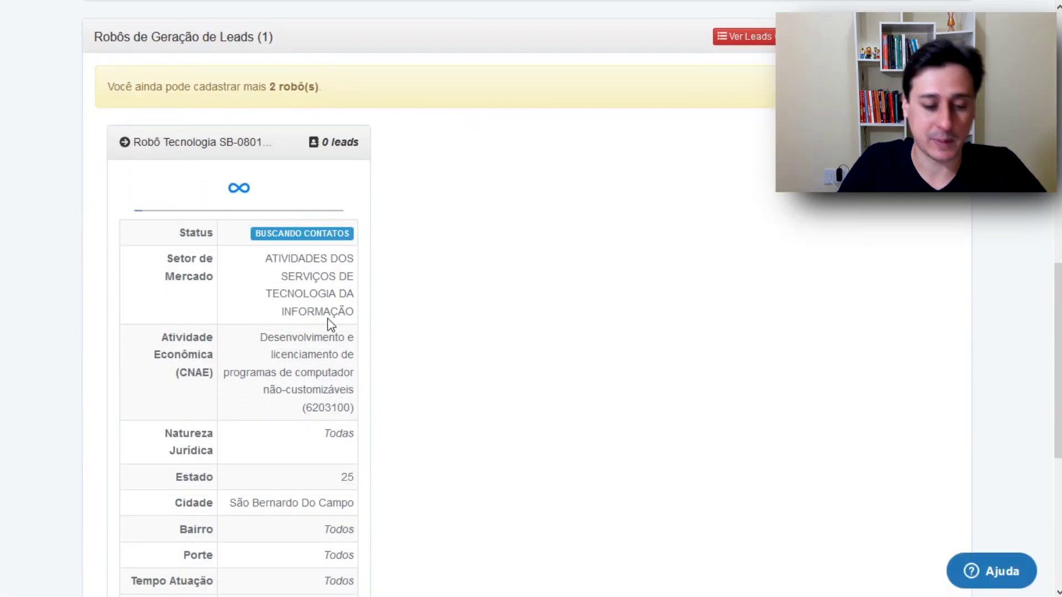
{"action": "scroll", "coordinate": [330, 325], "scroll_direction": "down", "scroll_amount": 6}
{"action": "scroll", "coordinate": [544, 323], "scroll_direction": "up", "scroll_amount": 14}
{"action": "scroll", "coordinate": [548, 324], "scroll_direction": "up", "scroll_amount": 4}
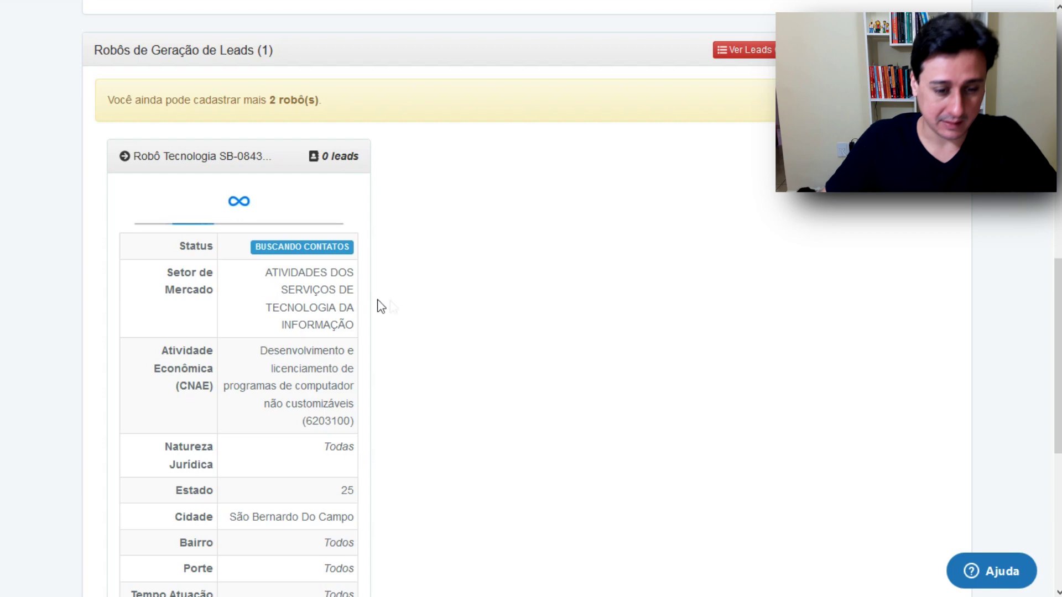
{"action": "scroll", "coordinate": [377, 301], "scroll_direction": "down", "scroll_amount": 2}
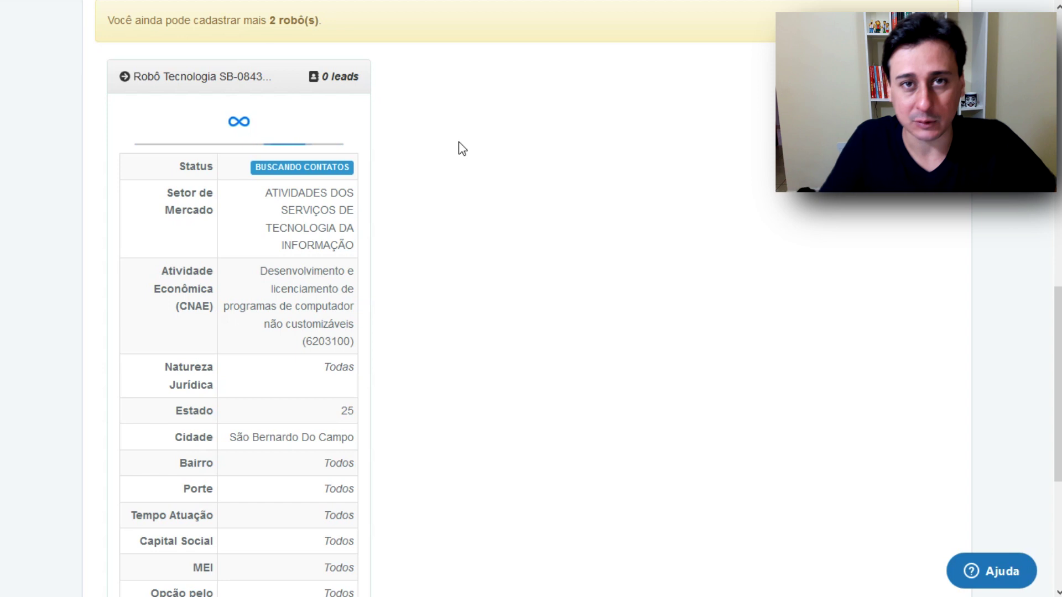
{"action": "scroll", "coordinate": [459, 147], "scroll_direction": "down", "scroll_amount": 1}
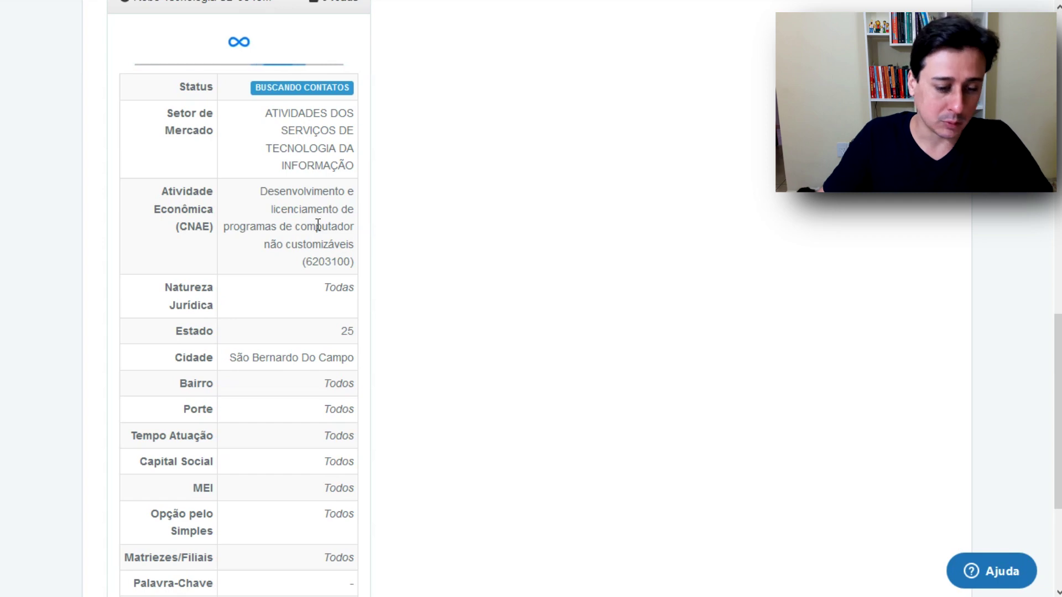
{"action": "scroll", "coordinate": [318, 225], "scroll_direction": "down", "scroll_amount": 1}
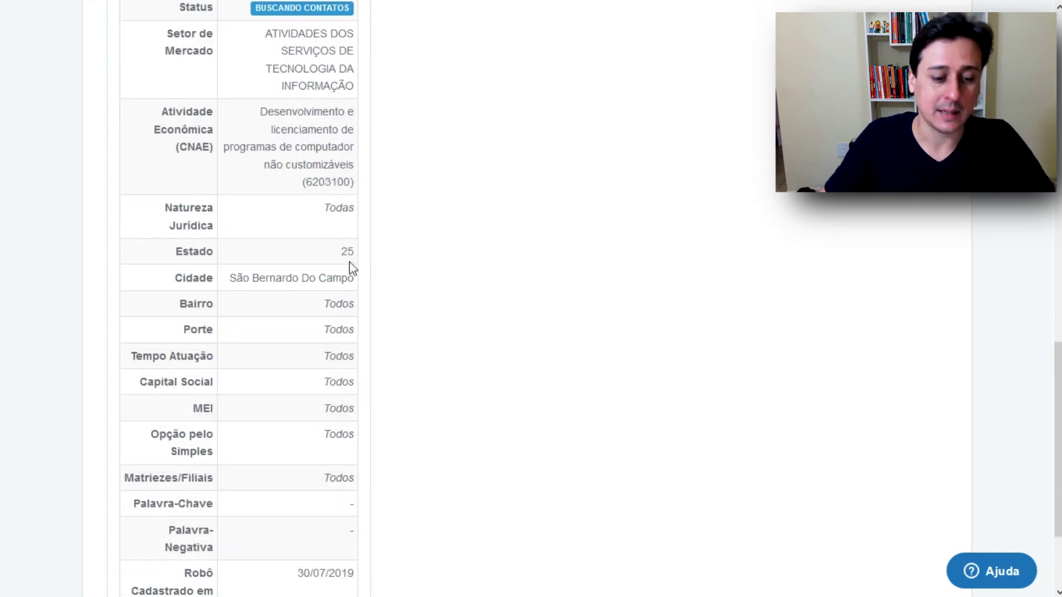
{"action": "scroll", "coordinate": [467, 276], "scroll_direction": "down", "scroll_amount": 2}
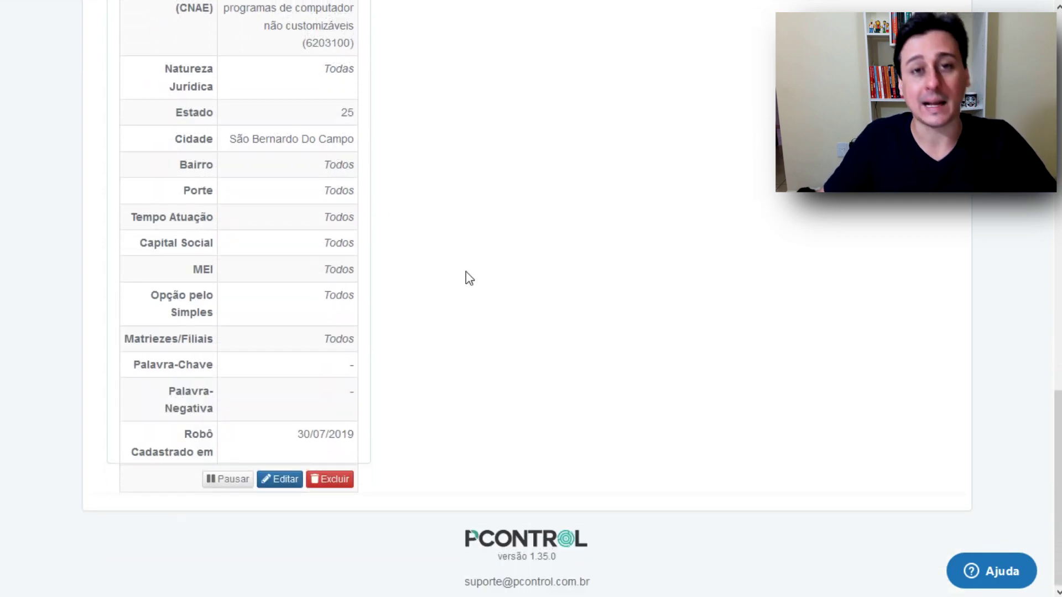
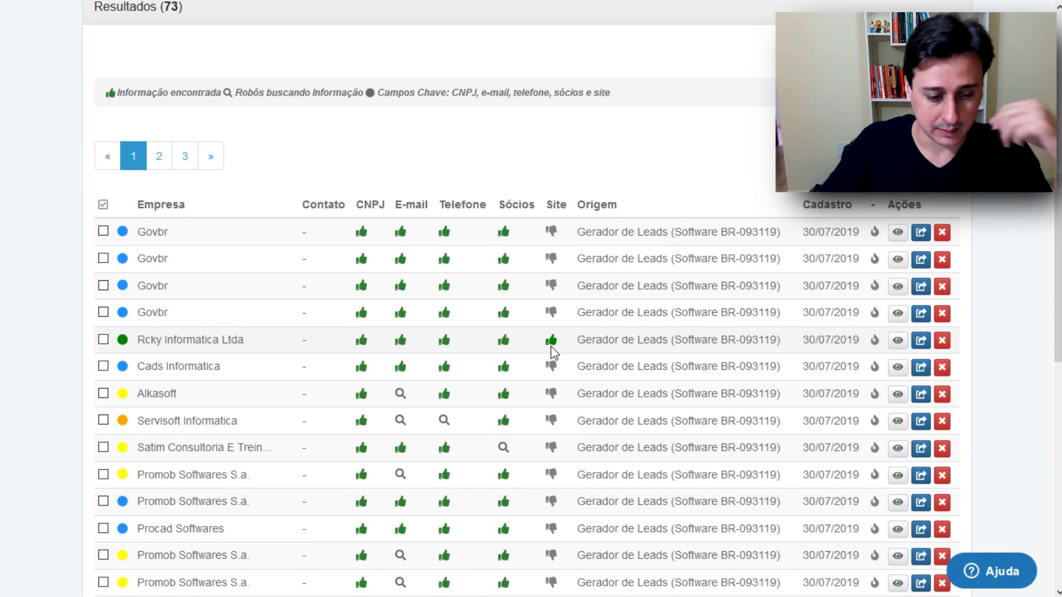
Make the e-mail address with score 89 the main e-mail of the lead Rcky Informatica Ltda
{"action": "left_click", "coordinate": [404, 345]}
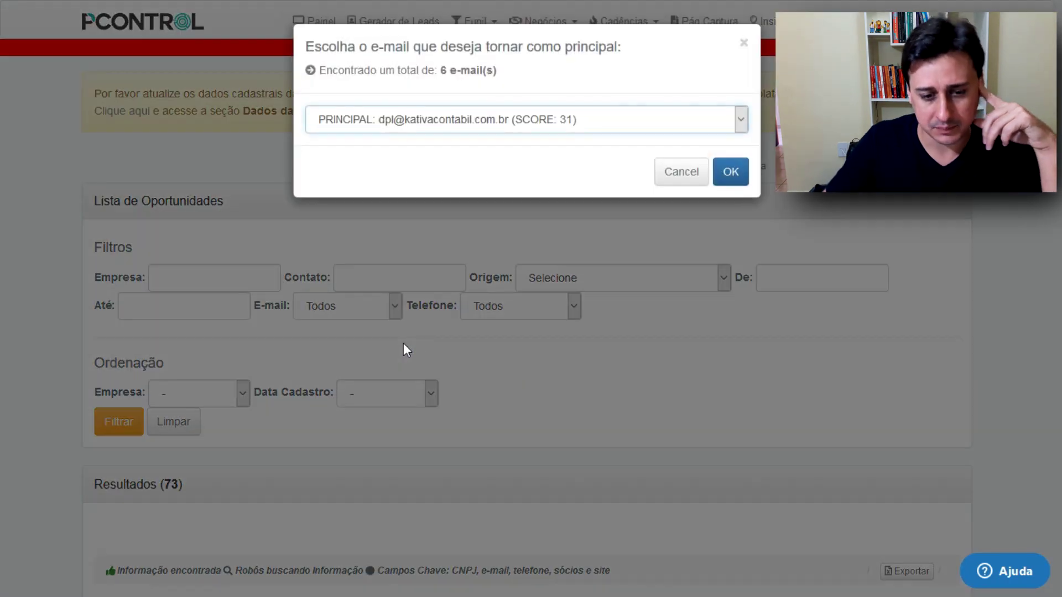
{"action": "left_click", "coordinate": [446, 125]}
{"action": "left_click", "coordinate": [446, 125]}
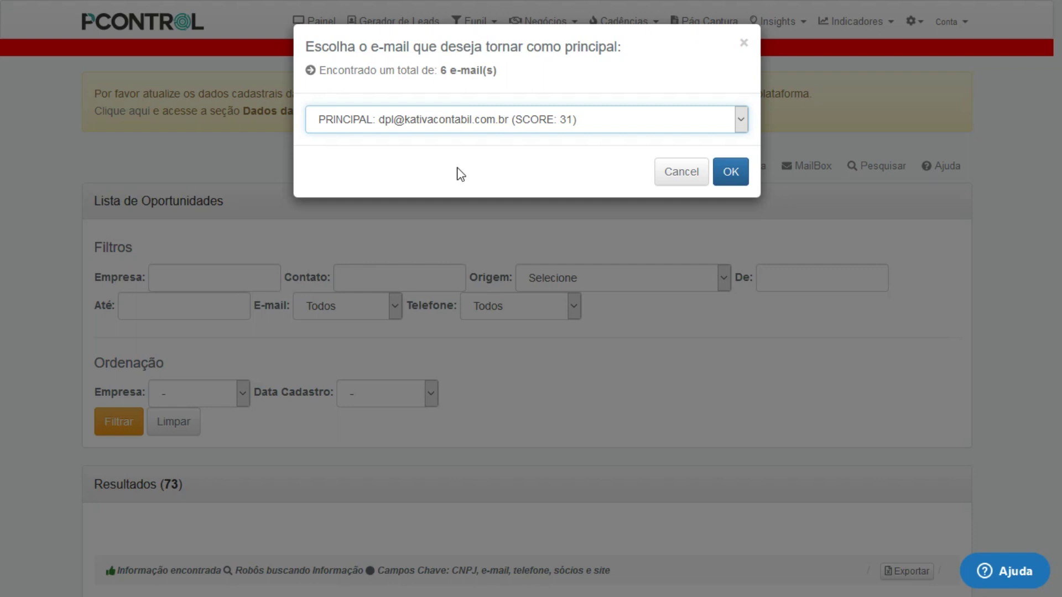
{"action": "left_click", "coordinate": [486, 123]}
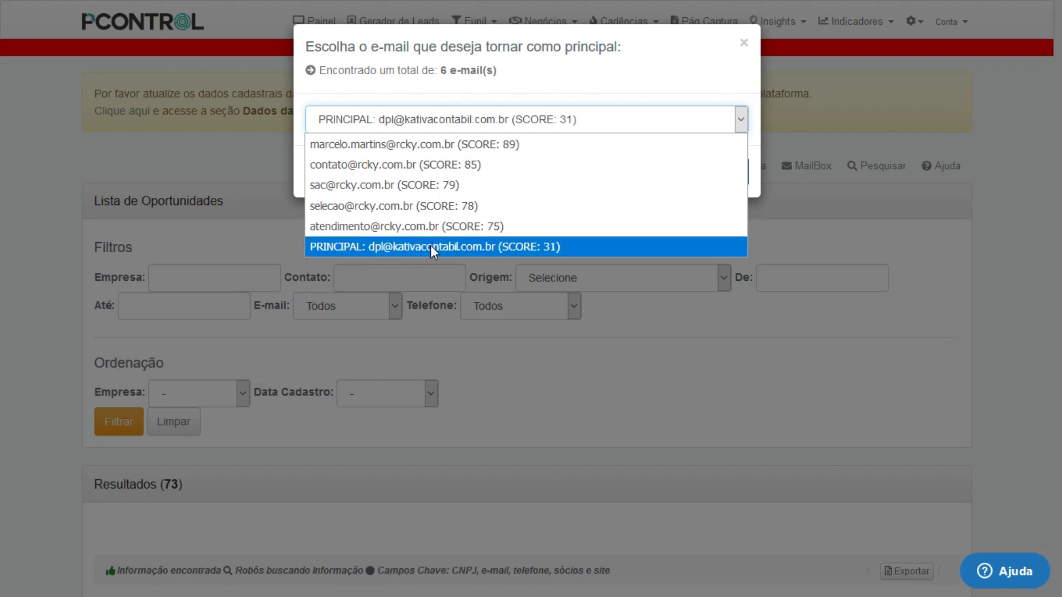
{"action": "left_click", "coordinate": [399, 144]}
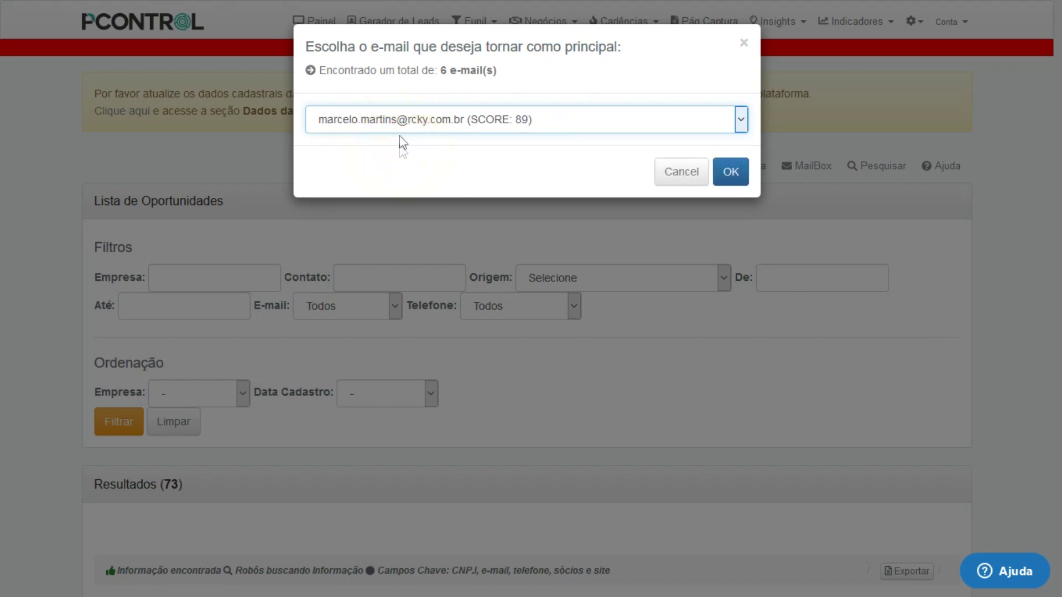
{"action": "left_click", "coordinate": [727, 176]}
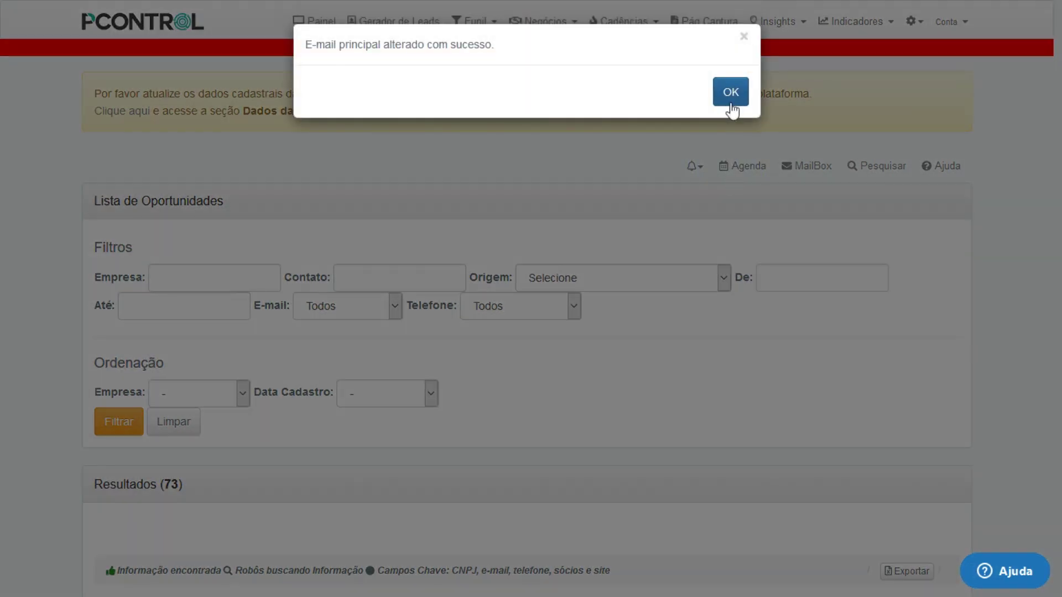
{"action": "left_click", "coordinate": [729, 95]}
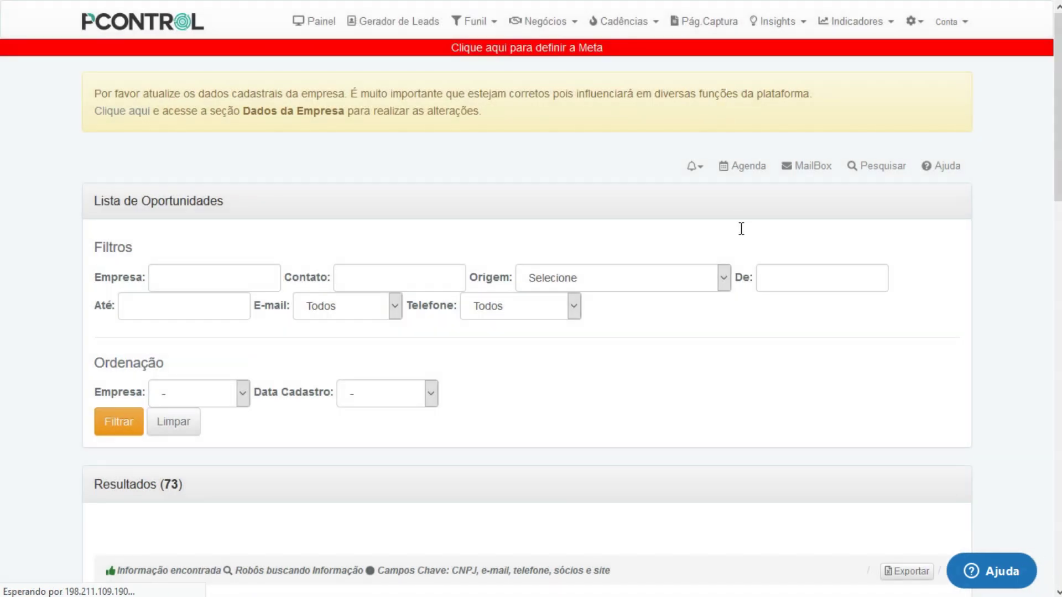
Check which e-mail is now set as main for Rcky Informatica Ltda, leaving the choice unchanged
{"action": "scroll", "coordinate": [741, 228], "scroll_direction": "down", "scroll_amount": 11}
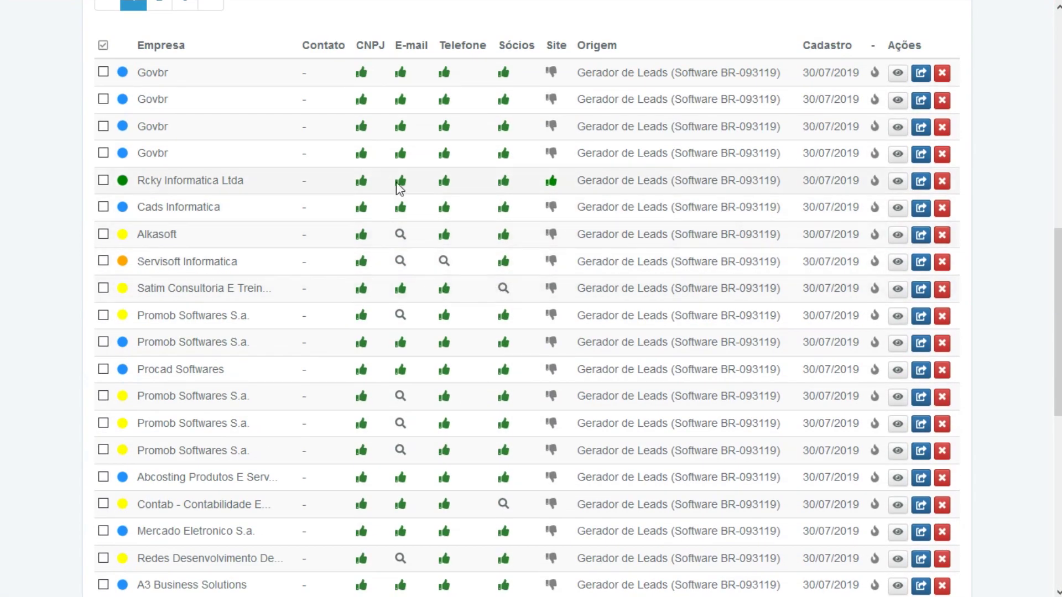
{"action": "left_click", "coordinate": [399, 184]}
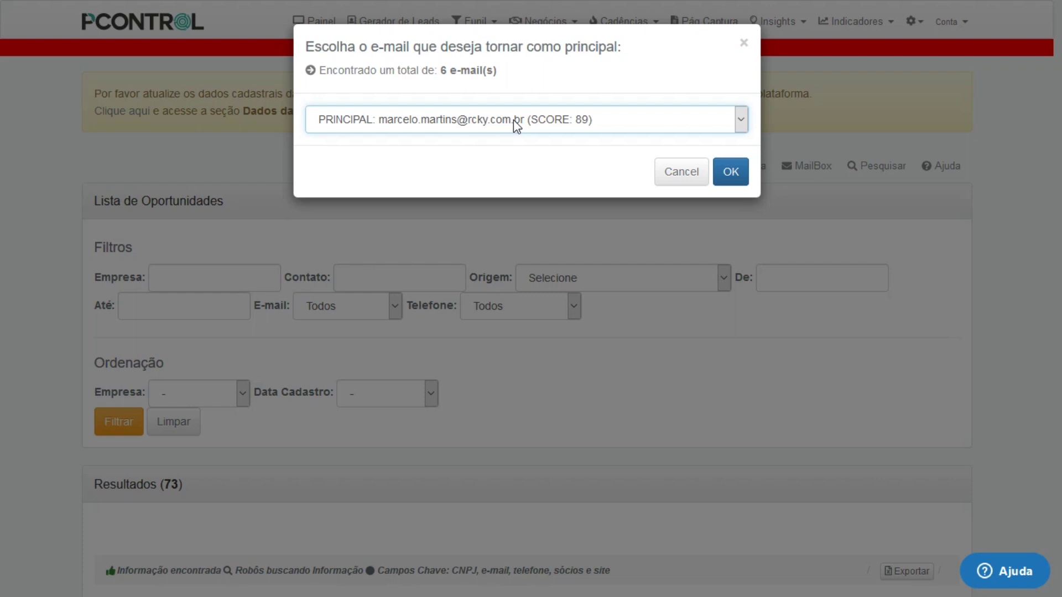
{"action": "left_click", "coordinate": [742, 45]}
Examine the scored e-mail addresses found for the lead Actar Connectivity, leaving its main e-mail unchanged
{"action": "scroll", "coordinate": [731, 268], "scroll_direction": "down", "scroll_amount": 4}
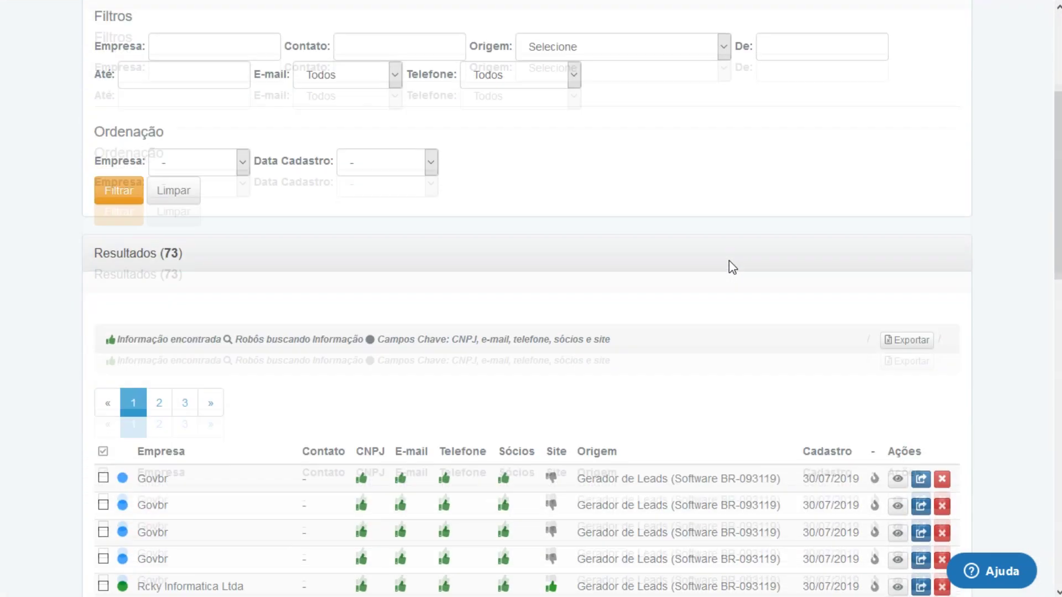
{"action": "scroll", "coordinate": [732, 268], "scroll_direction": "down", "scroll_amount": 4}
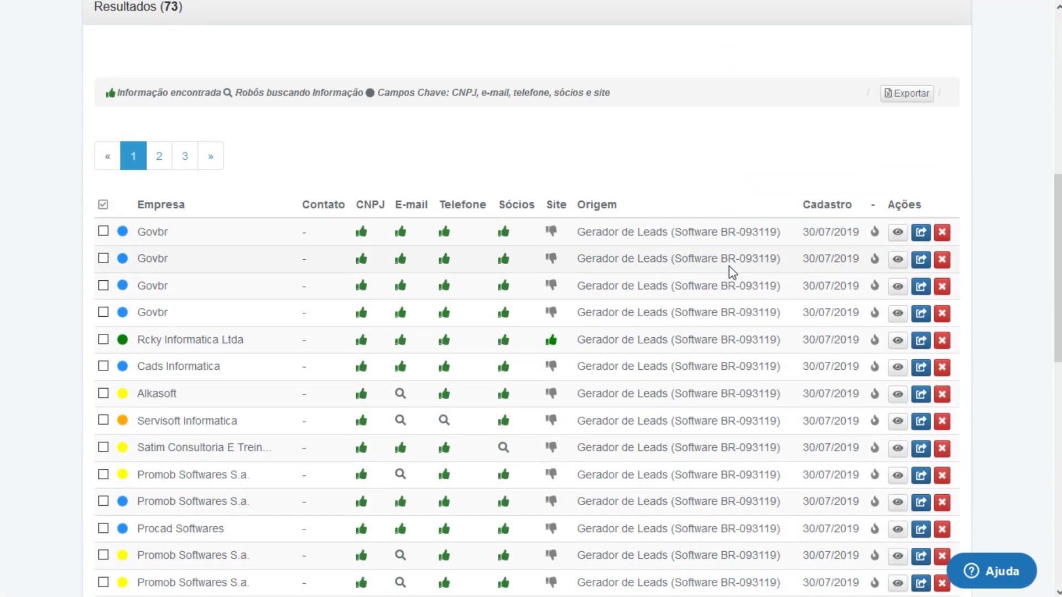
{"action": "scroll", "coordinate": [729, 268], "scroll_direction": "down", "scroll_amount": 3}
{"action": "scroll", "coordinate": [731, 267], "scroll_direction": "down", "scroll_amount": 5}
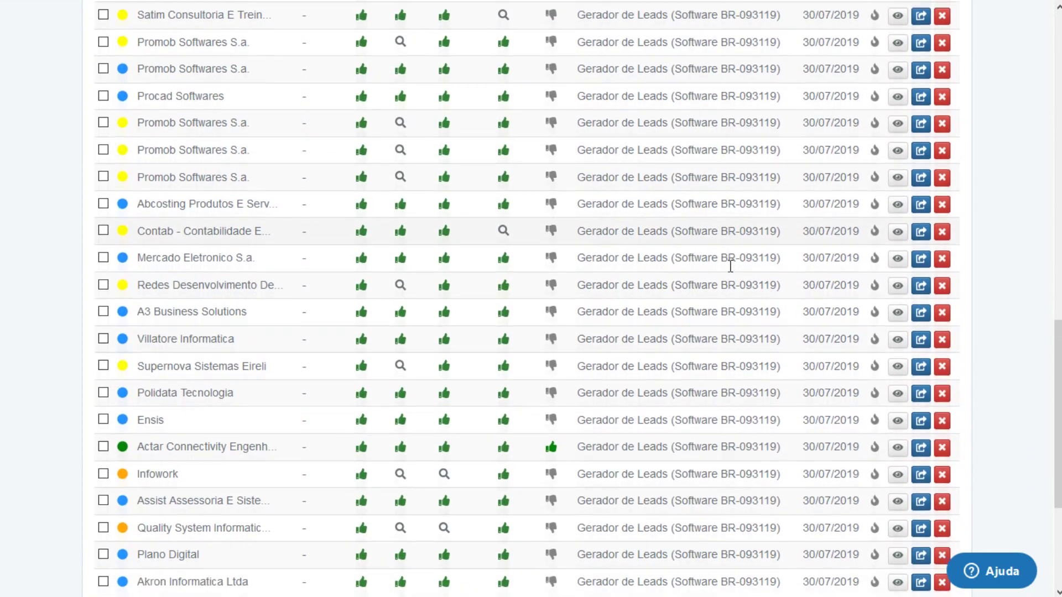
{"action": "scroll", "coordinate": [730, 267], "scroll_direction": "down", "scroll_amount": 3}
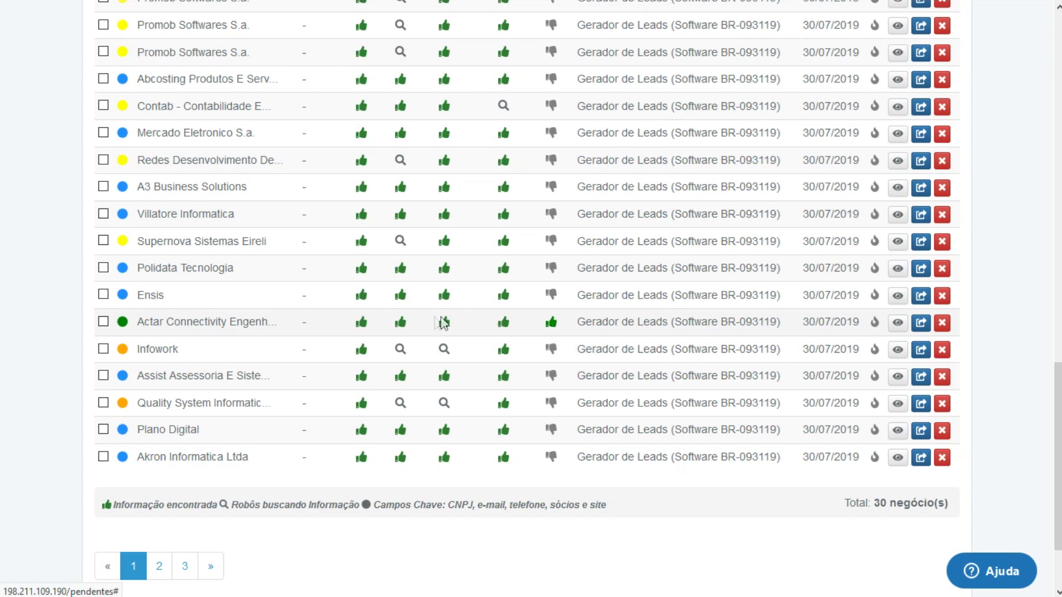
{"action": "left_click", "coordinate": [402, 323]}
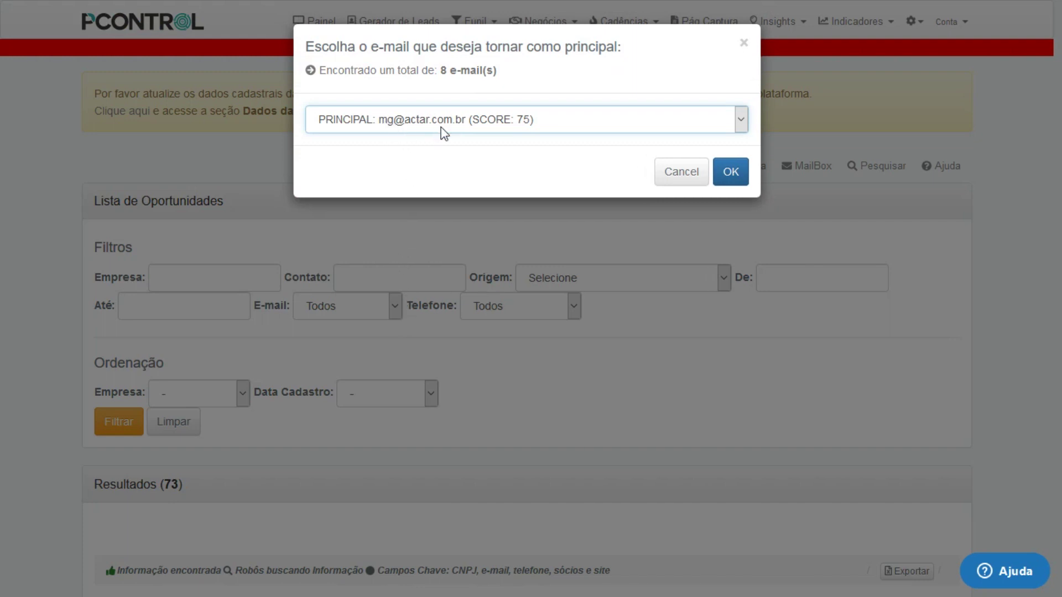
{"action": "left_click", "coordinate": [512, 129]}
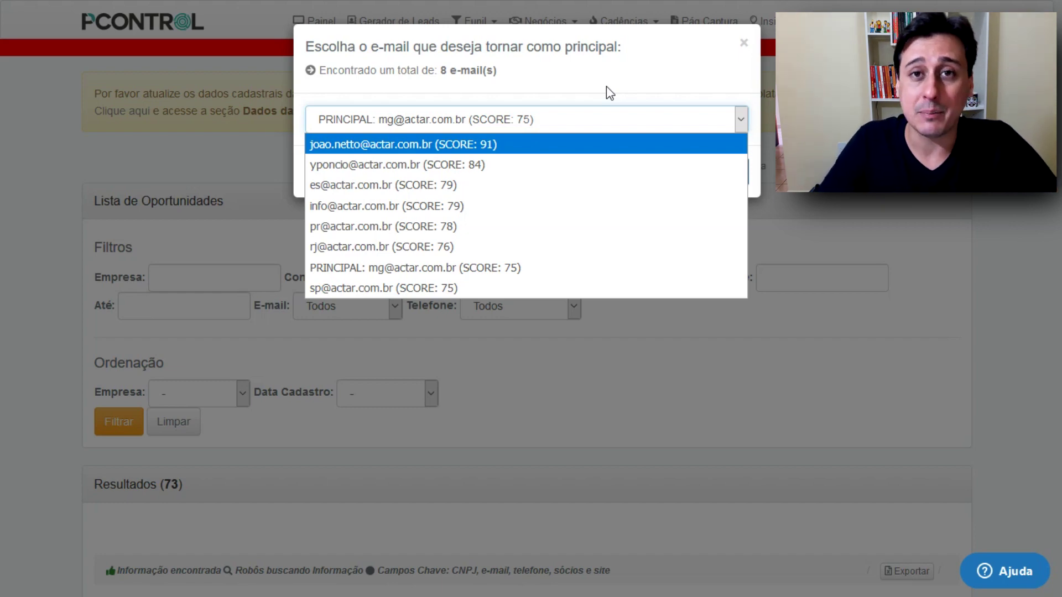
{"action": "left_click", "coordinate": [744, 43]}
{"action": "left_click", "coordinate": [744, 43]}
{"action": "scroll", "coordinate": [955, 302], "scroll_direction": "down", "scroll_amount": 4}
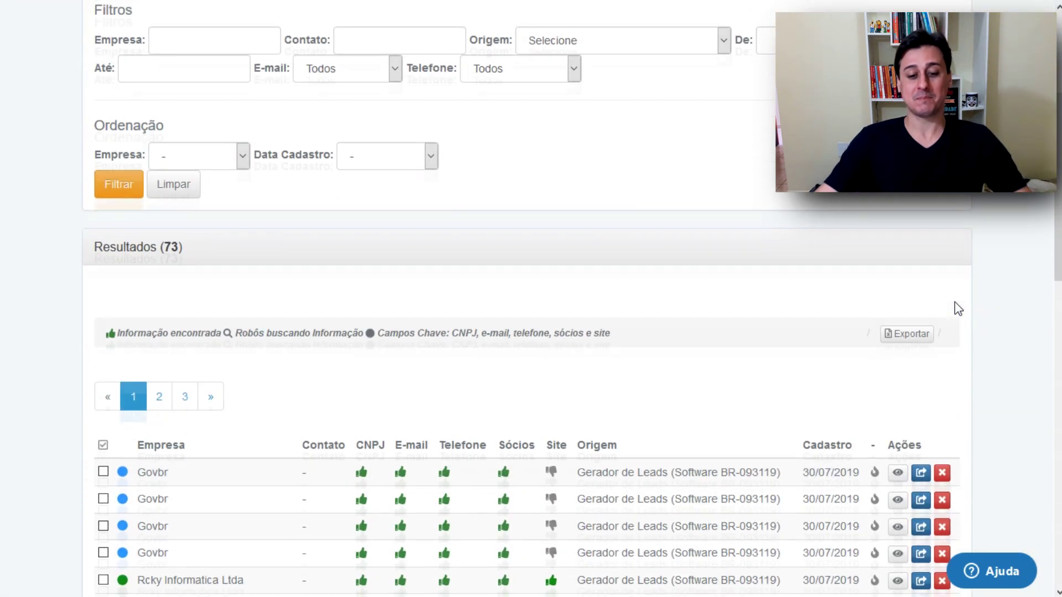